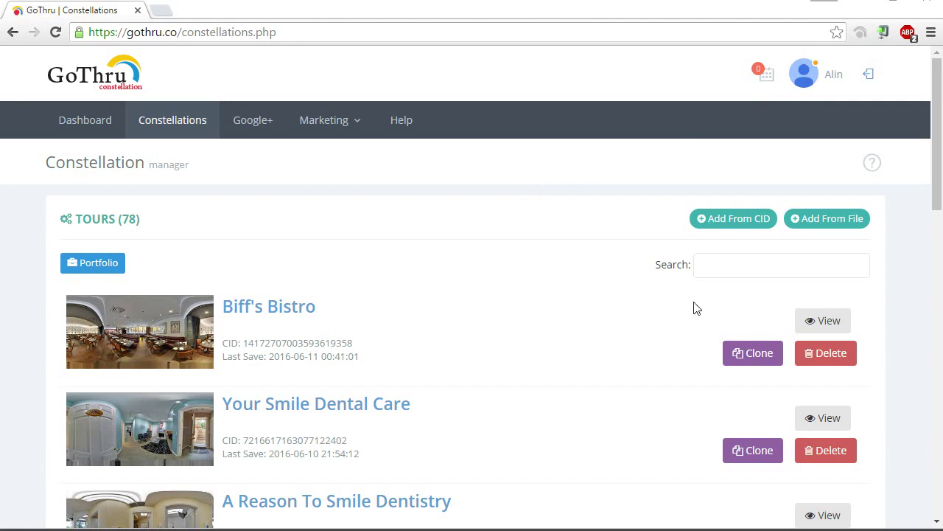
Open the Biff's Bistro tour's 360 Video page and scroll down to the panorama thumbnails and drop boxes.
{"action": "left_click", "coordinate": [829, 322]}
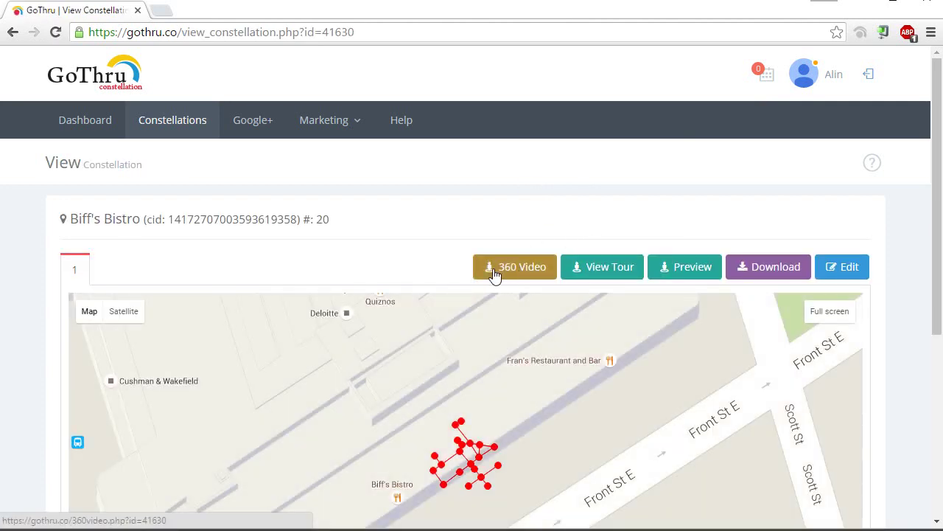
{"action": "left_click", "coordinate": [532, 272]}
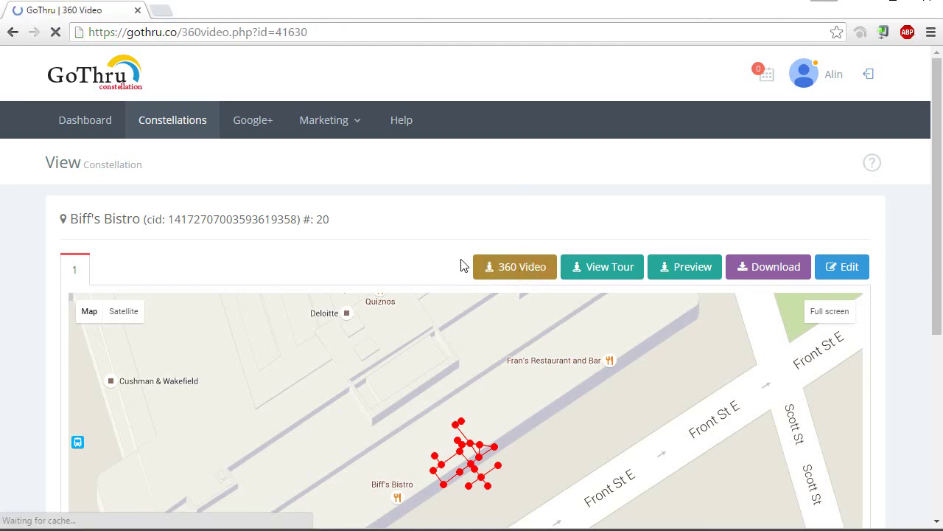
{"action": "scroll", "coordinate": [599, 171], "scroll_direction": "down", "scroll_amount": 1}
{"action": "scroll", "coordinate": [599, 172], "scroll_direction": "down", "scroll_amount": 1}
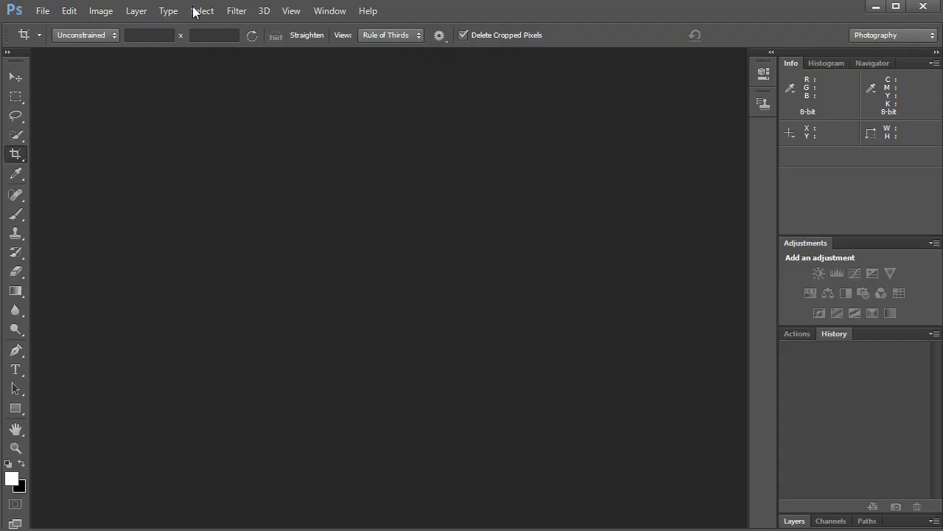
Create a new 1304 × 1304 pixel document.
{"action": "left_click", "coordinate": [42, 10]}
{"action": "left_click", "coordinate": [51, 40]}
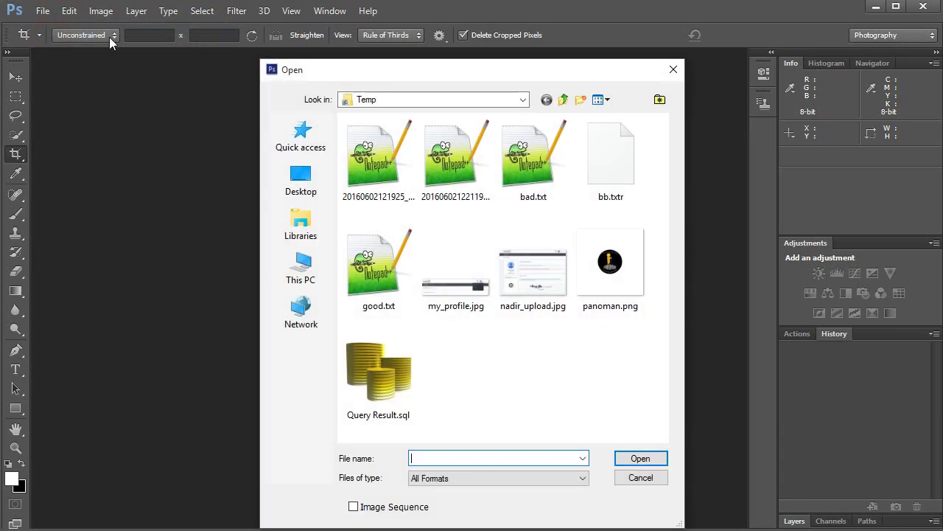
{"action": "key", "text": "Escape"}
{"action": "left_click", "coordinate": [42, 10]}
{"action": "left_click", "coordinate": [59, 29]}
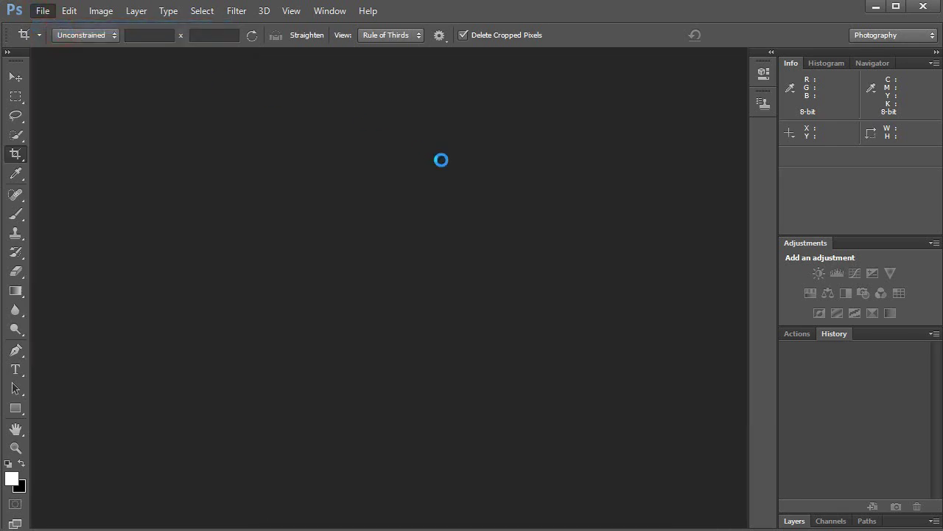
{"action": "type", "text": "1"}
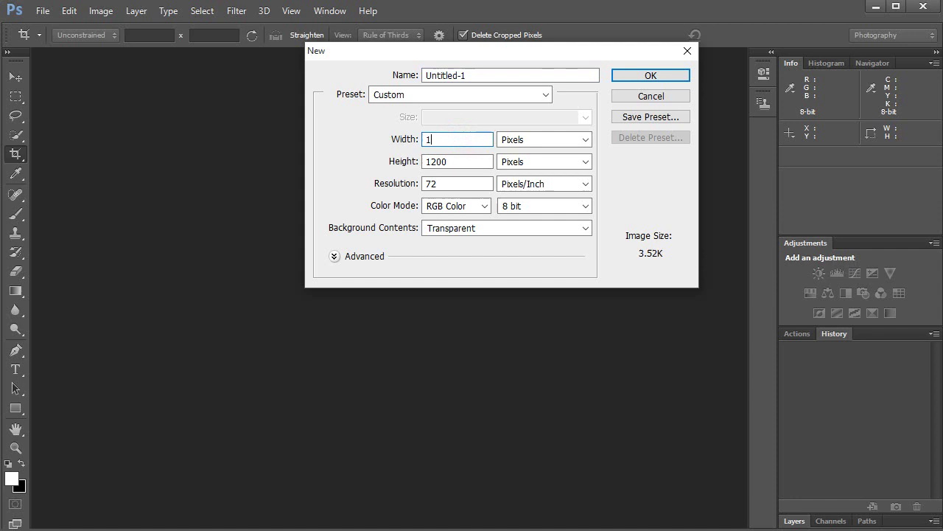
{"action": "type", "text": "304"}
{"action": "key", "text": "Tab"}
{"action": "key", "text": "Tab"}
{"action": "type", "text": "1"}
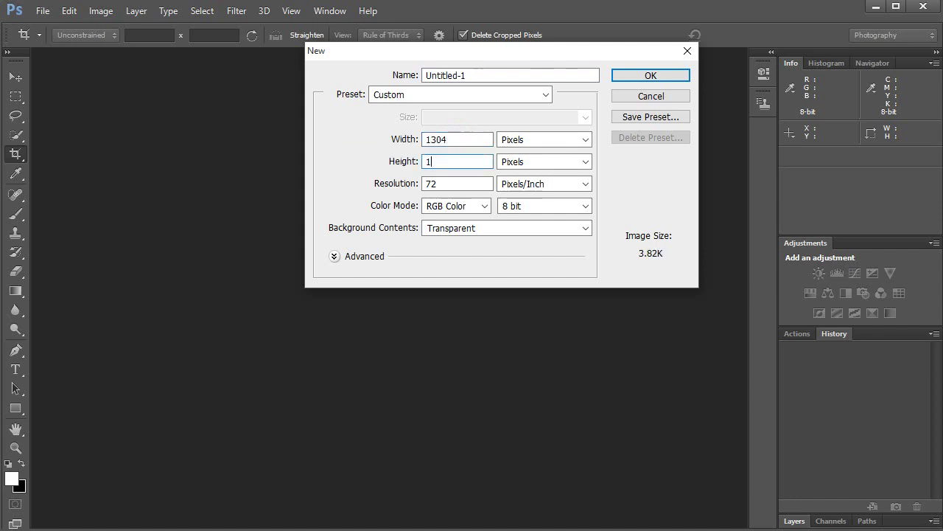
{"action": "type", "text": "304"}
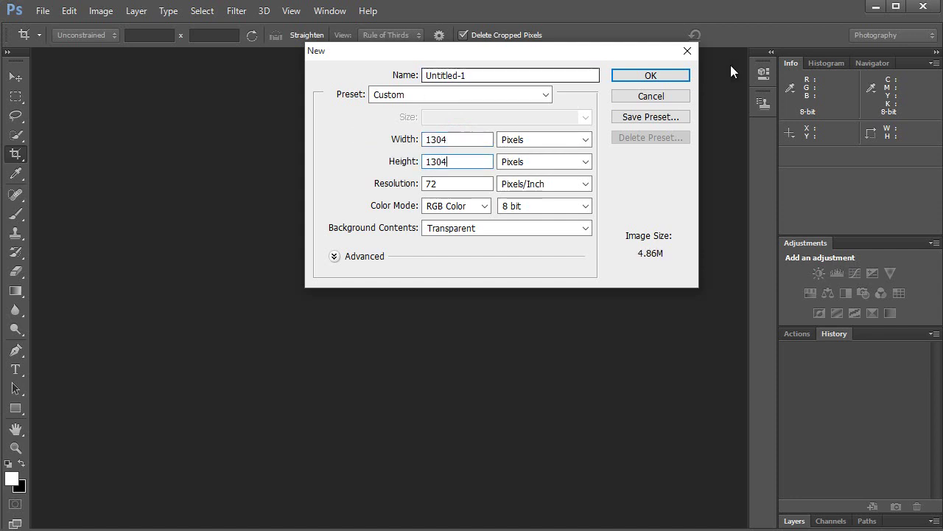
{"action": "left_click", "coordinate": [682, 74]}
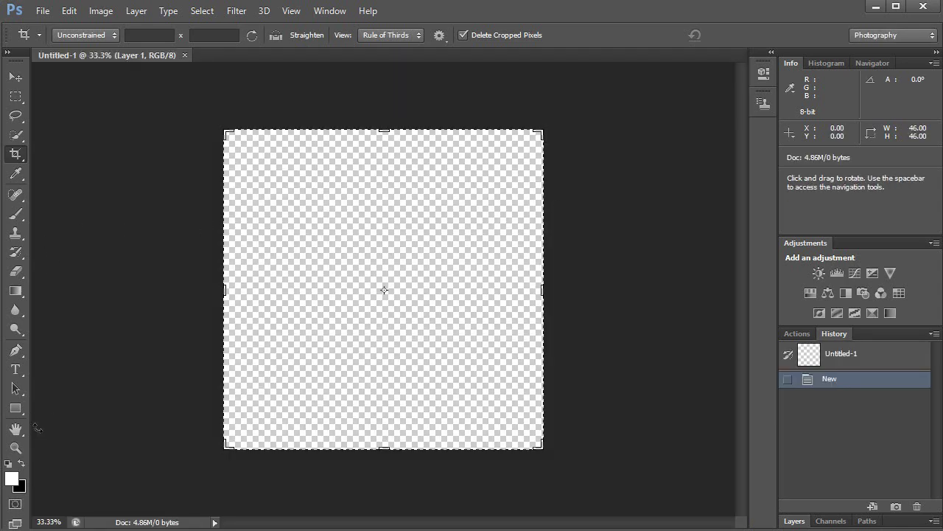
Draw a white rectangle covering the whole canvas and deselect it.
{"action": "left_click", "coordinate": [16, 409]}
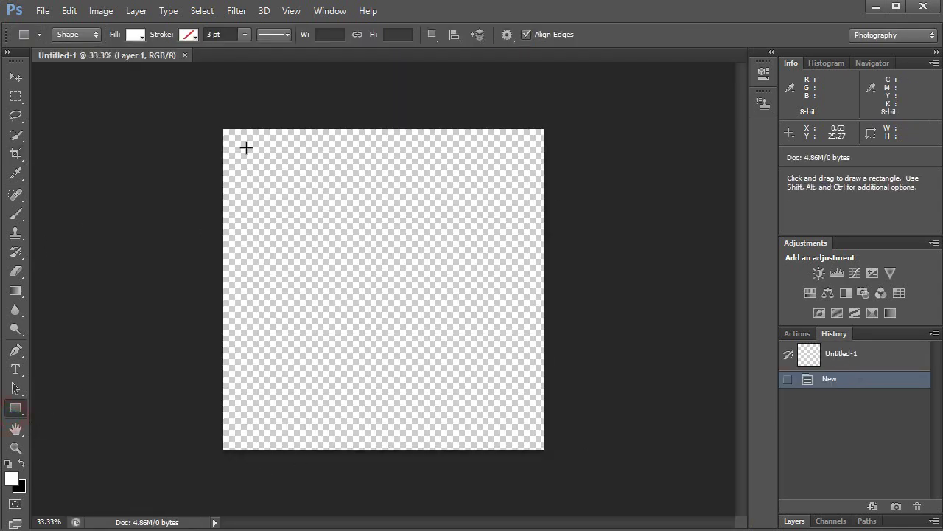
{"action": "left_click_drag", "start_coordinate": [212, 118], "coordinate": [567, 460]}
{"action": "left_click", "coordinate": [16, 77]}
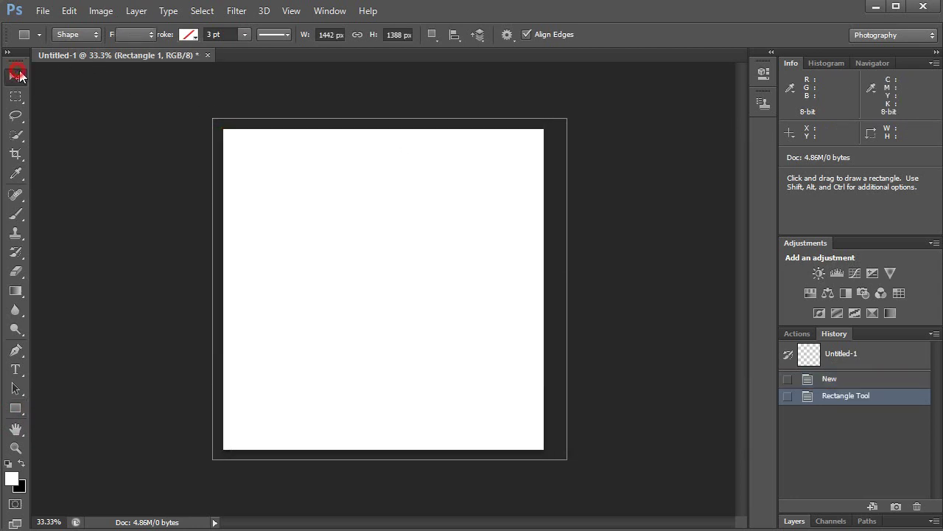
{"action": "left_click", "coordinate": [139, 134]}
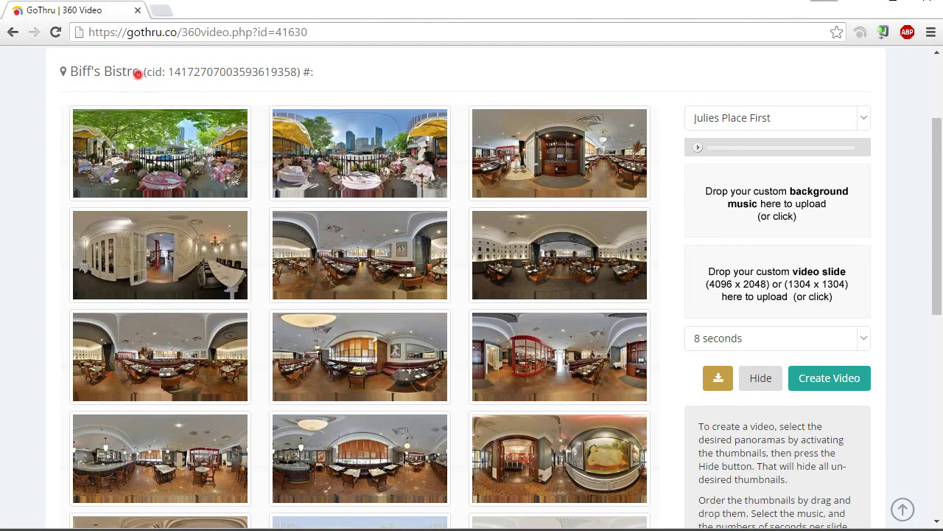
Search Google for 'Biff's Bistro logo' in a new tab and view the image results.
{"action": "left_click_drag", "start_coordinate": [137, 72], "coordinate": [81, 73]}
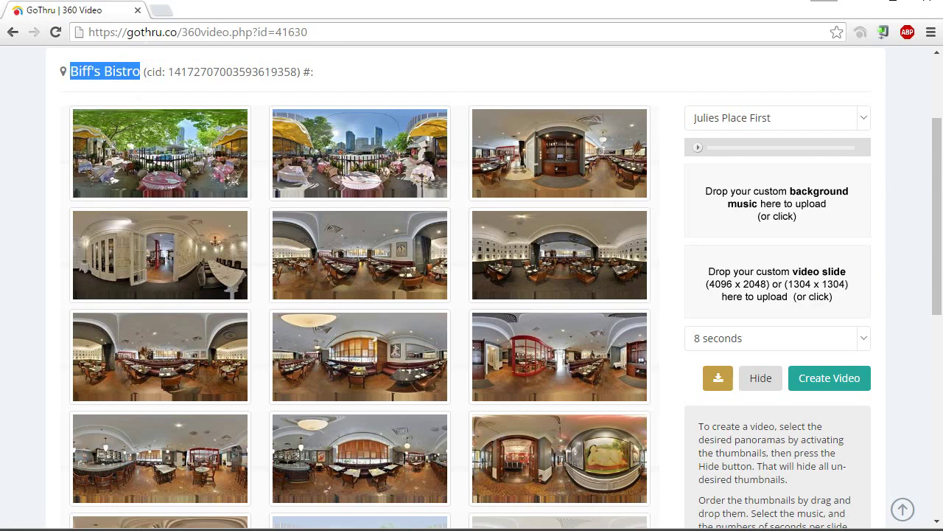
{"action": "left_click", "coordinate": [165, 22]}
{"action": "type", "text": "Biff's Bistro"}
{"action": "type", "text": "l"}
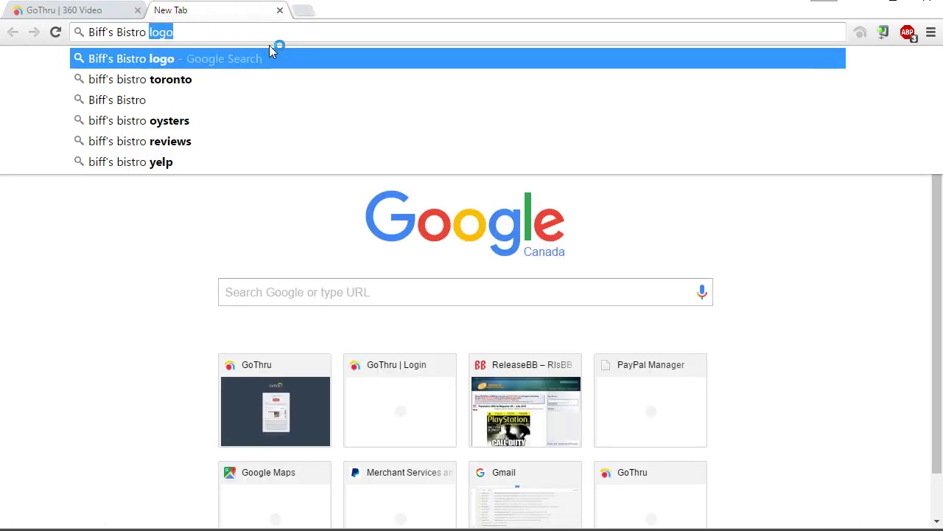
{"action": "key", "text": "Return"}
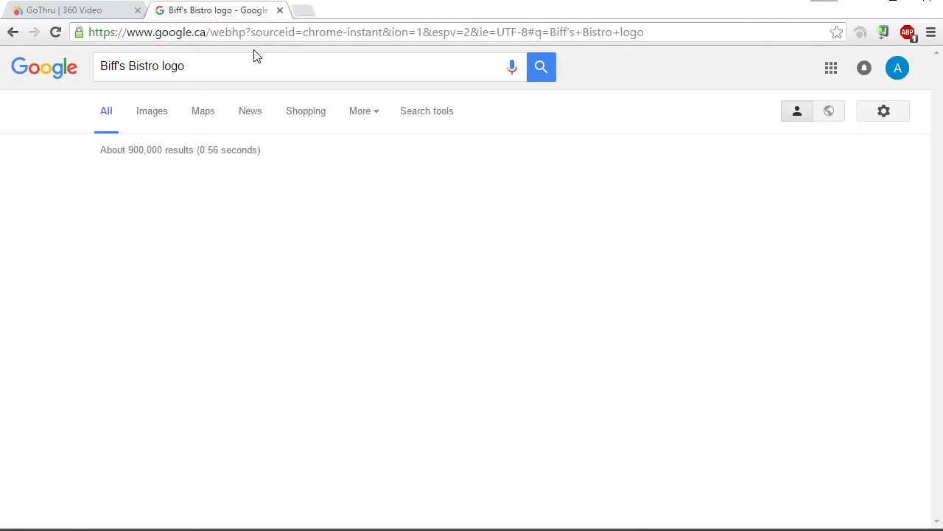
{"action": "scroll", "coordinate": [471, 240], "scroll_direction": "down", "scroll_amount": 2}
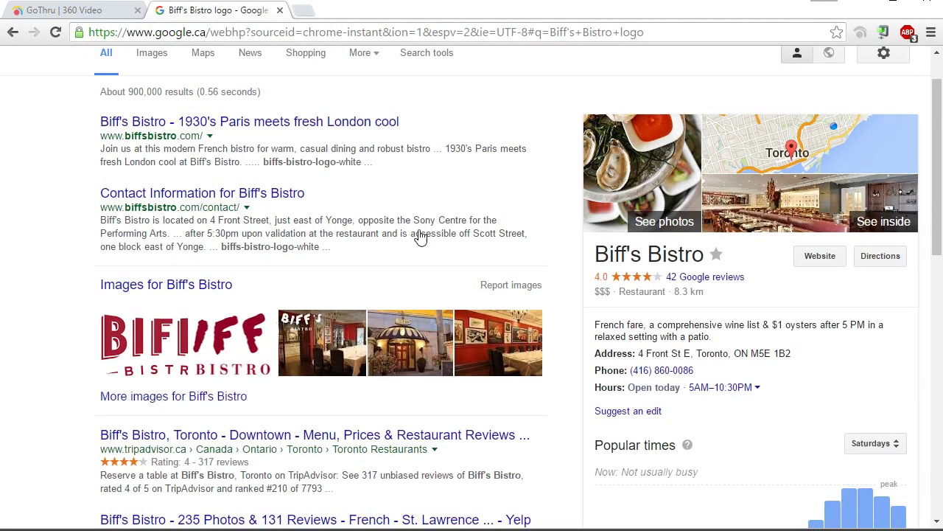
{"action": "scroll", "coordinate": [221, 244], "scroll_direction": "up", "scroll_amount": 2}
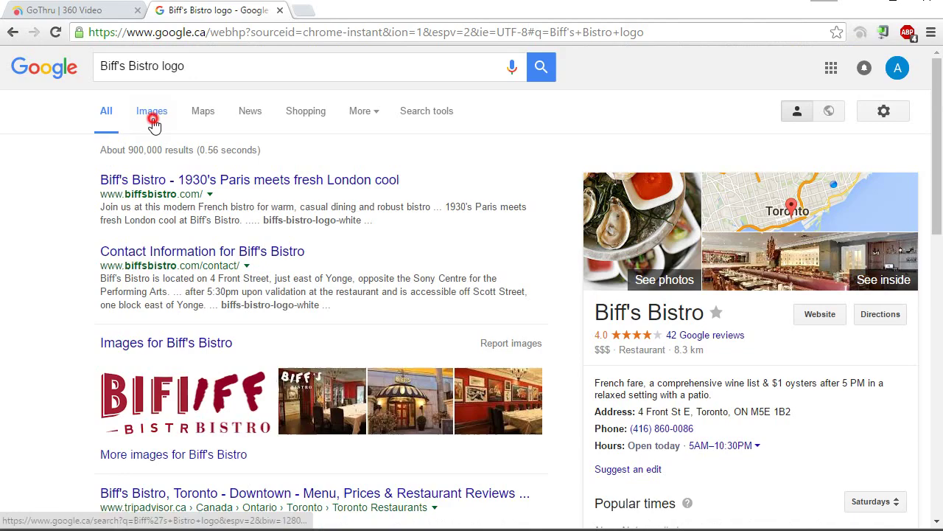
{"action": "left_click", "coordinate": [152, 116]}
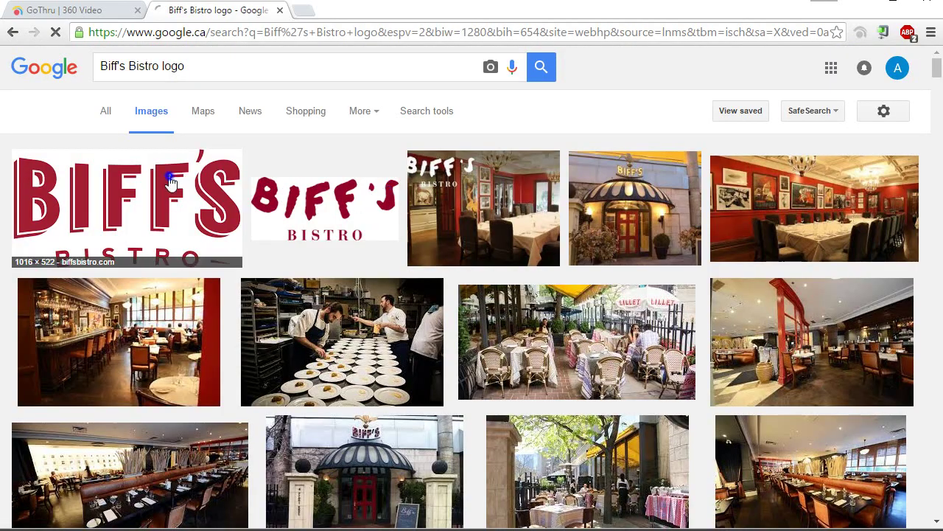
Open the BIFF'S logo at full size and save it as biffs-bistro-red-new.png in Downloads.
{"action": "right_click", "coordinate": [170, 178]}
{"action": "left_click", "coordinate": [140, 203]}
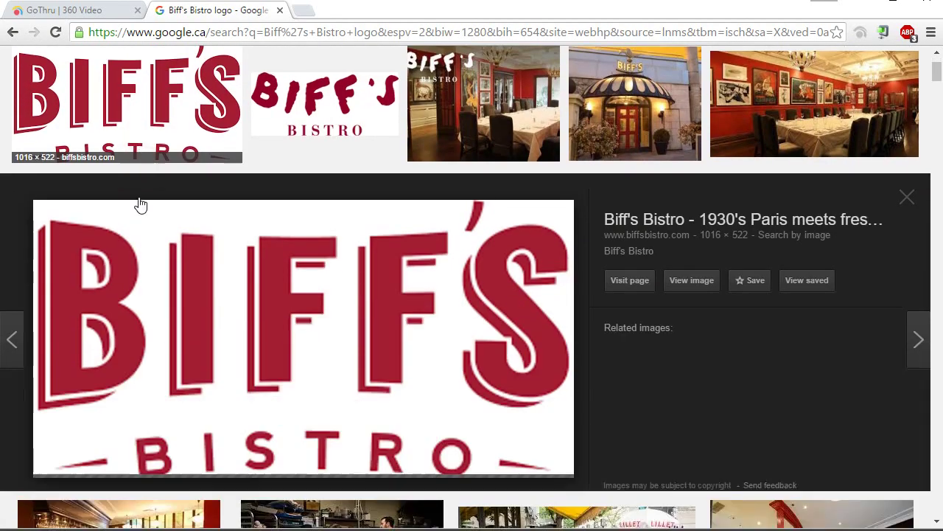
{"action": "left_click", "coordinate": [691, 271]}
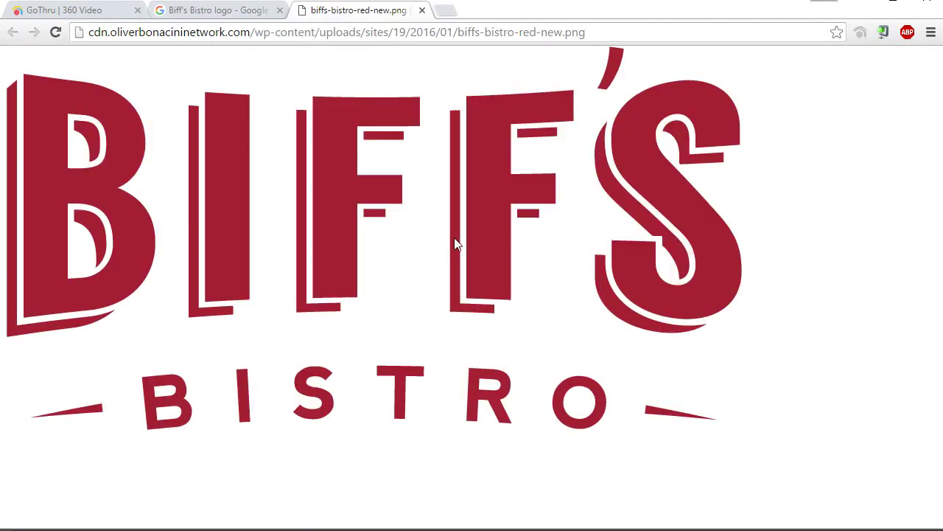
{"action": "right_click", "coordinate": [358, 204]}
{"action": "left_click", "coordinate": [438, 236]}
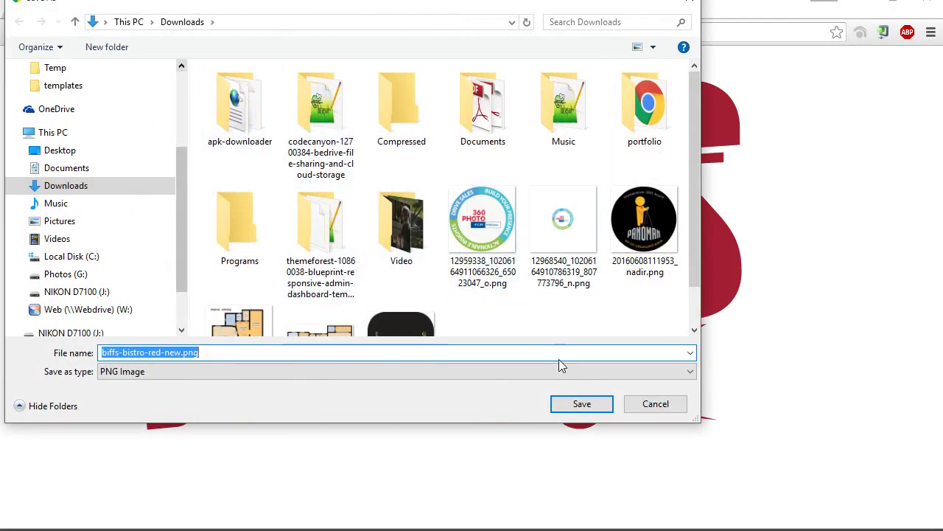
{"action": "left_click", "coordinate": [581, 402]}
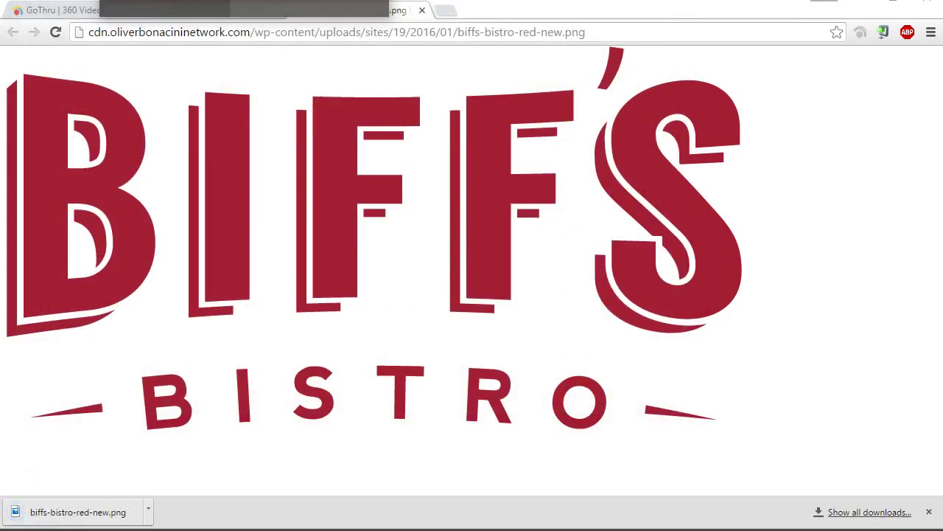
Drop biffs-bistro-red-new.png onto the white canvas and confirm placing it as a layer.
{"action": "key", "text": "alt+Tab"}
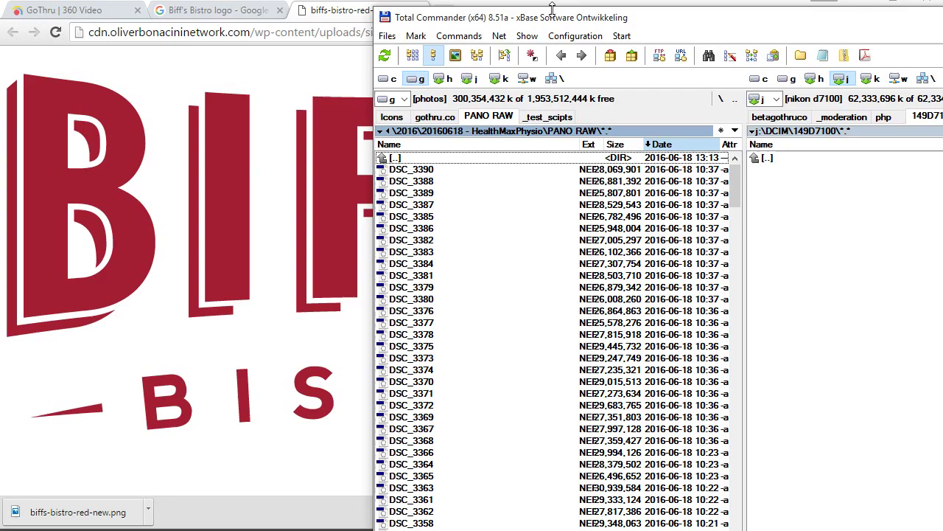
{"action": "left_click_drag", "start_coordinate": [369, 1], "coordinate": [374, 35]}
{"action": "key", "text": "alt+Tab"}
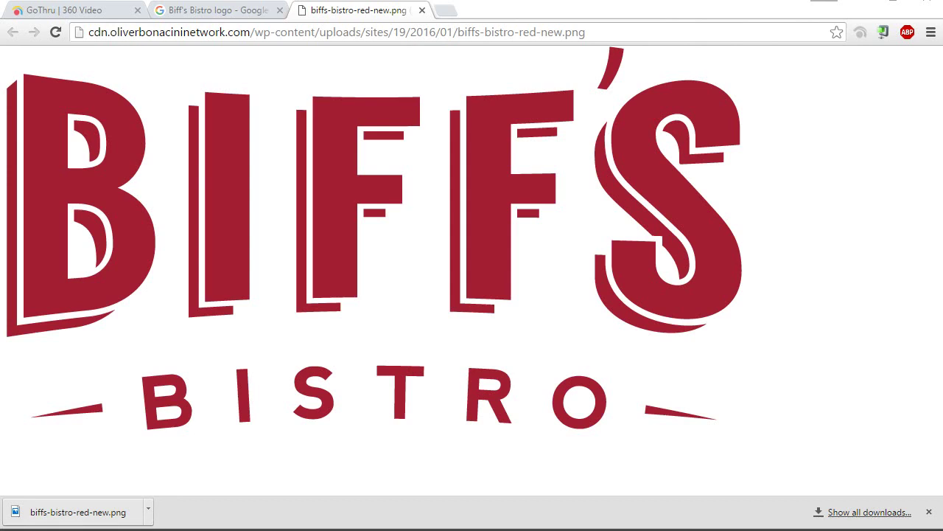
{"action": "key", "text": "alt+Tab"}
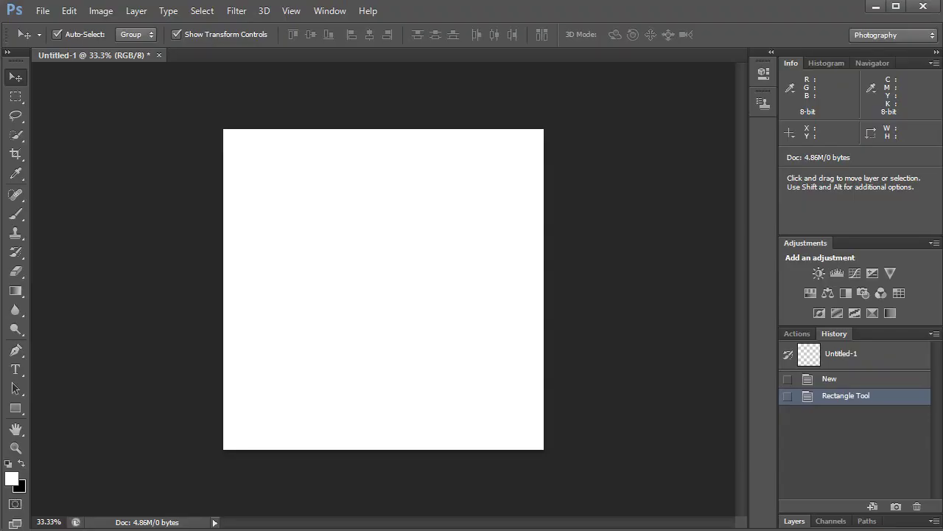
{"action": "left_click_drag", "start_coordinate": [440, 273], "coordinate": [432, 258]}
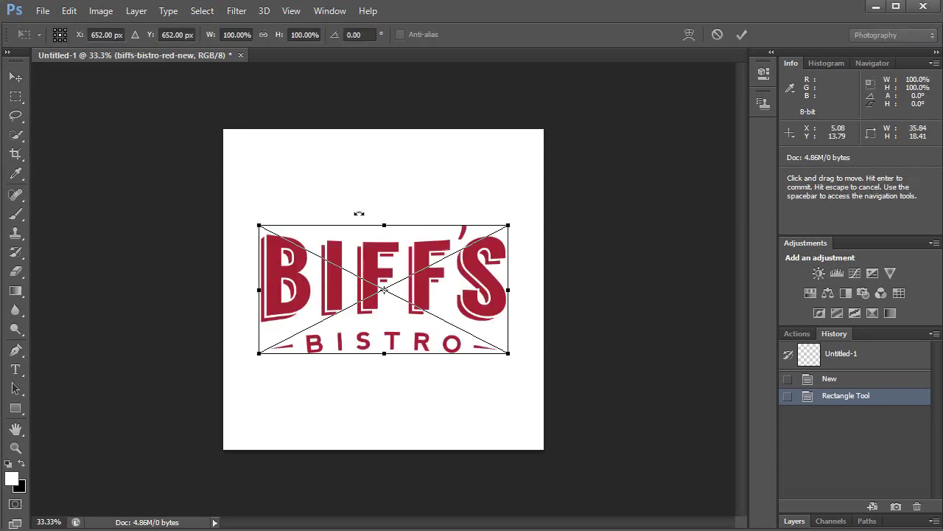
{"action": "left_click", "coordinate": [15, 77]}
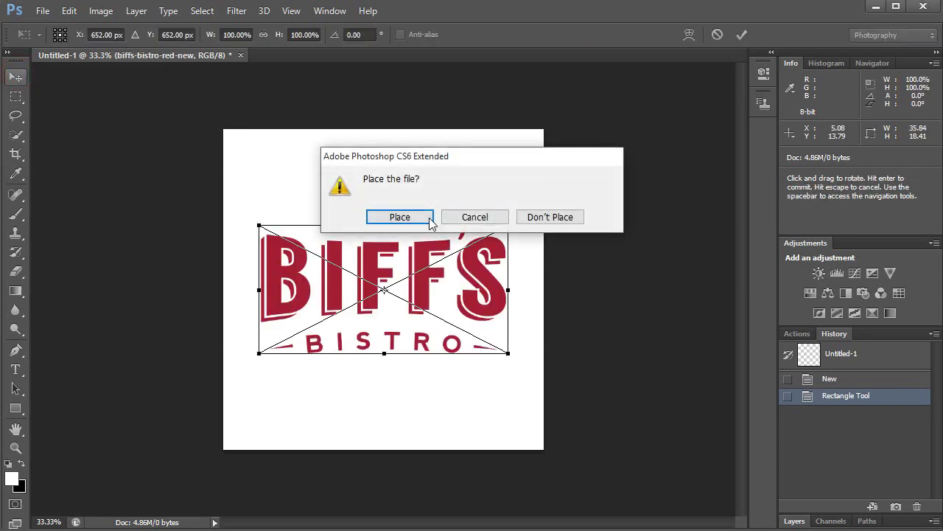
{"action": "left_click", "coordinate": [431, 220]}
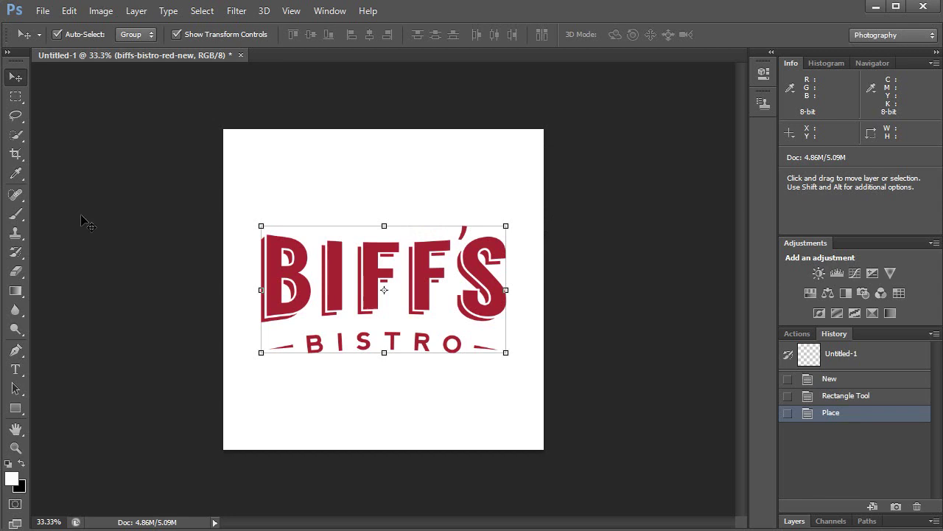
Turn on rulers along the top and left edges of the document via View > Rulers.
{"action": "left_click", "coordinate": [295, 10]}
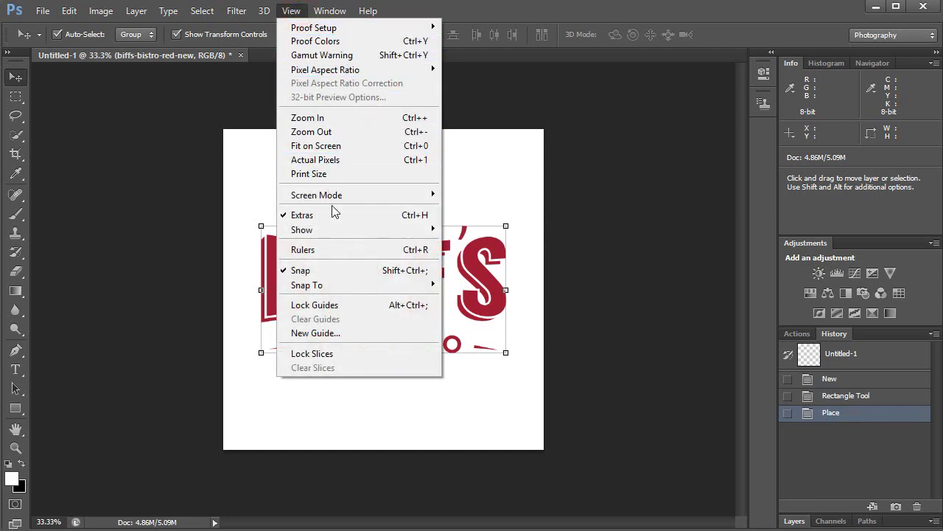
{"action": "left_click", "coordinate": [344, 253]}
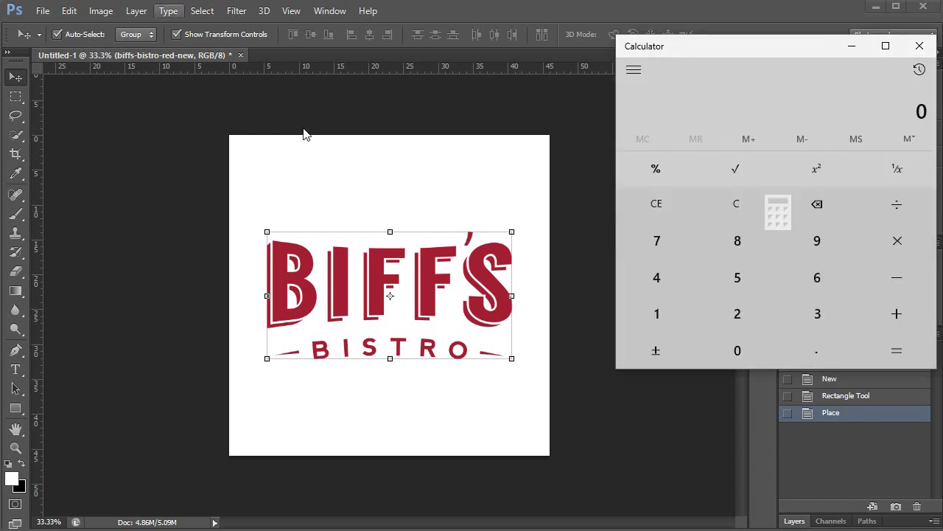
{"action": "left_click", "coordinate": [669, 305]}
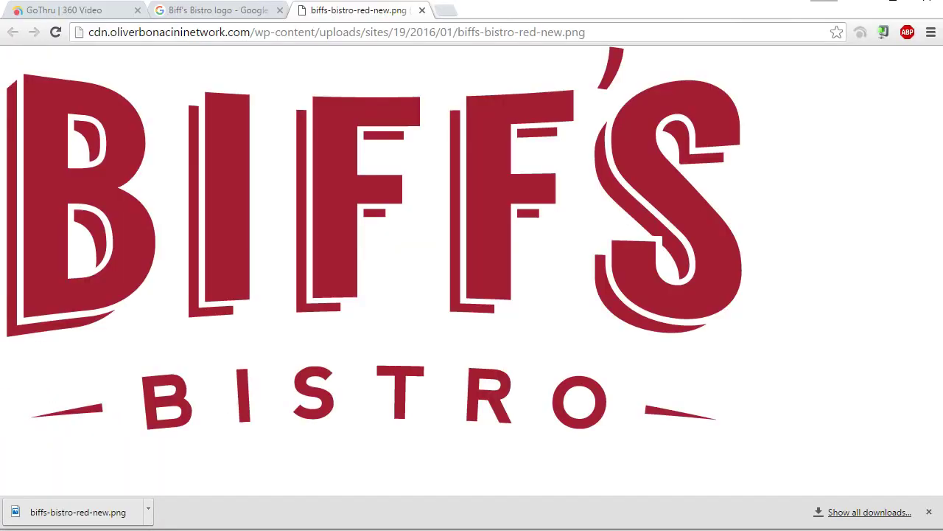
Close the extra browser tabs and compute 1304 ÷ 3 = 434.67 in Calculator.
{"action": "left_click", "coordinate": [421, 10]}
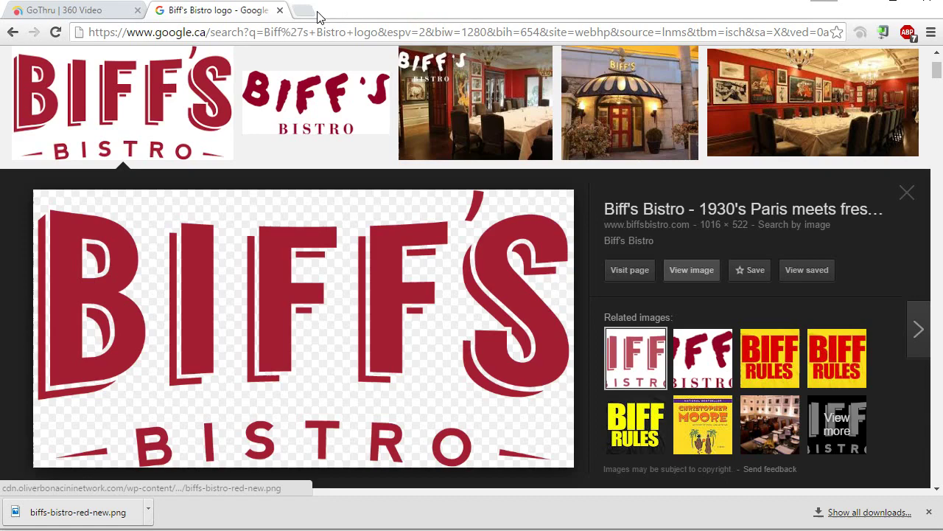
{"action": "left_click", "coordinate": [280, 11]}
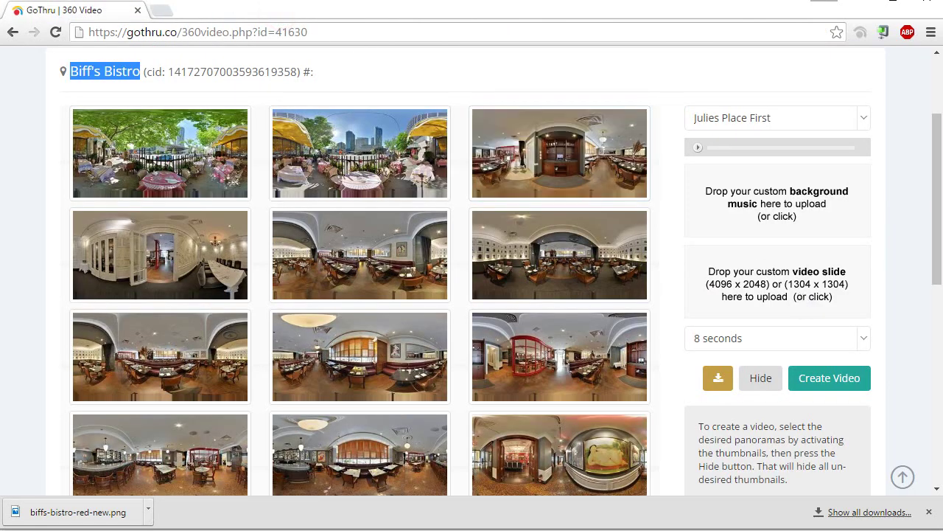
{"action": "key", "text": "alt+Tab"}
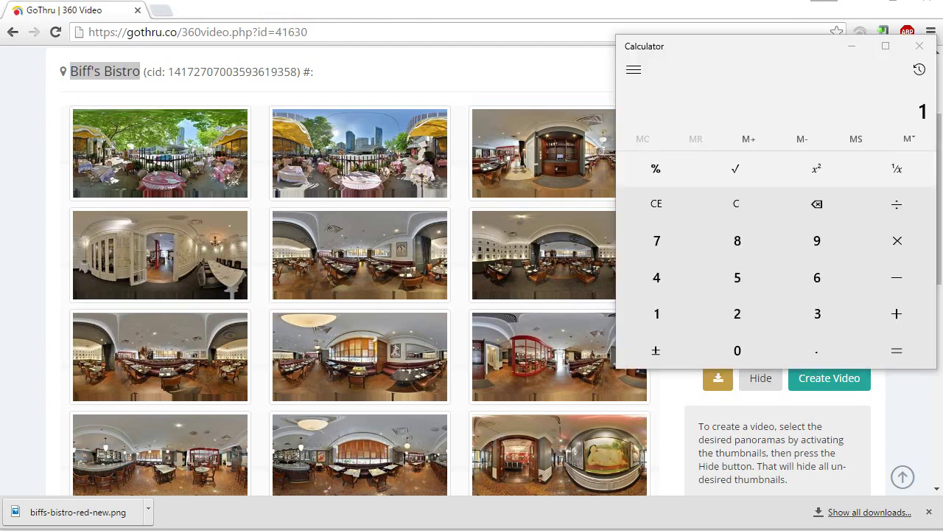
{"action": "left_click", "coordinate": [811, 321]}
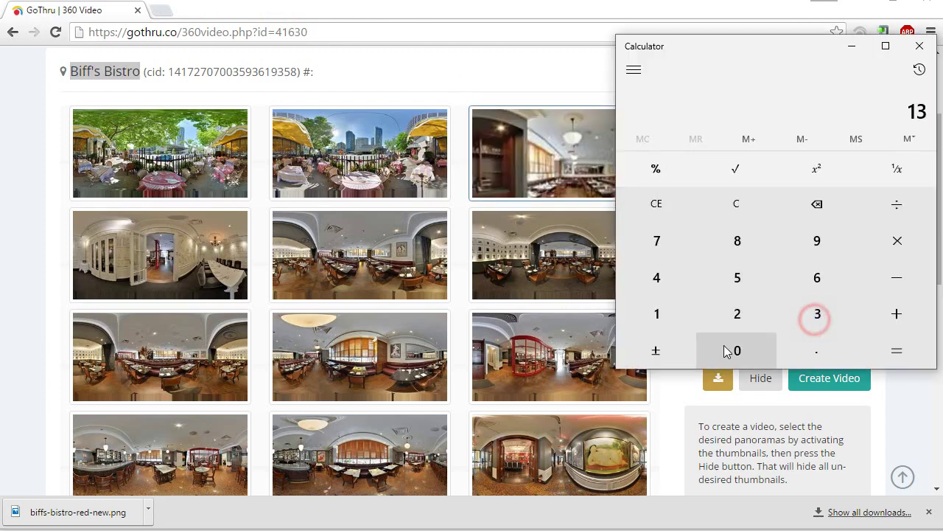
{"action": "left_click", "coordinate": [722, 349]}
{"action": "left_click", "coordinate": [673, 276]}
{"action": "left_click", "coordinate": [897, 203]}
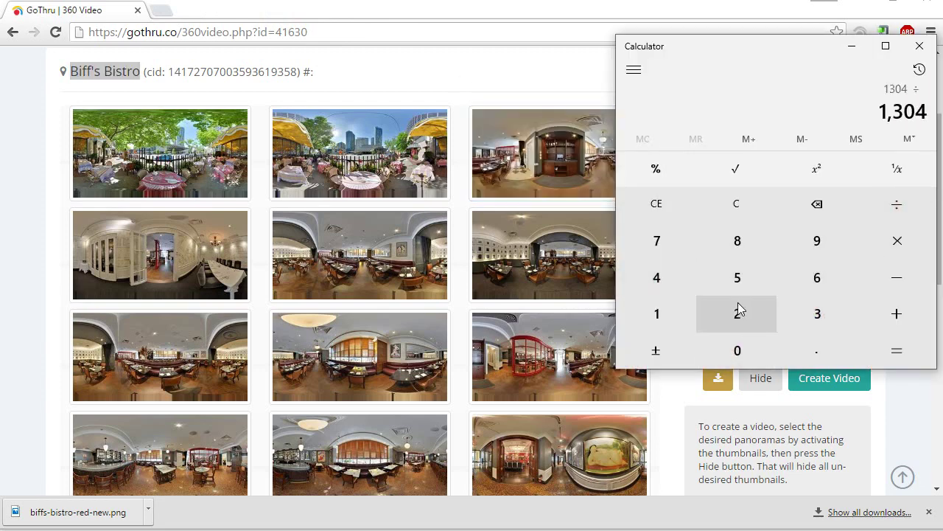
{"action": "left_click", "coordinate": [817, 313]}
{"action": "left_click", "coordinate": [897, 346]}
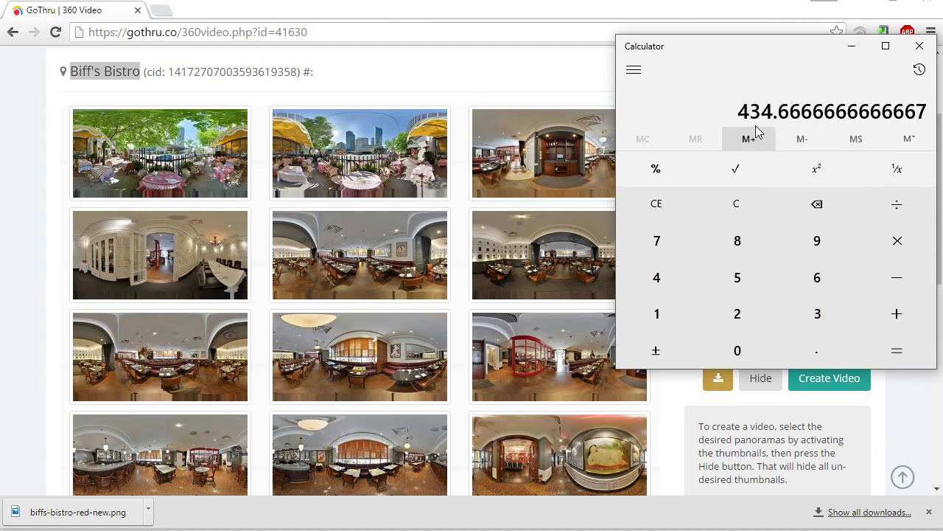
{"action": "left_click", "coordinate": [852, 47]}
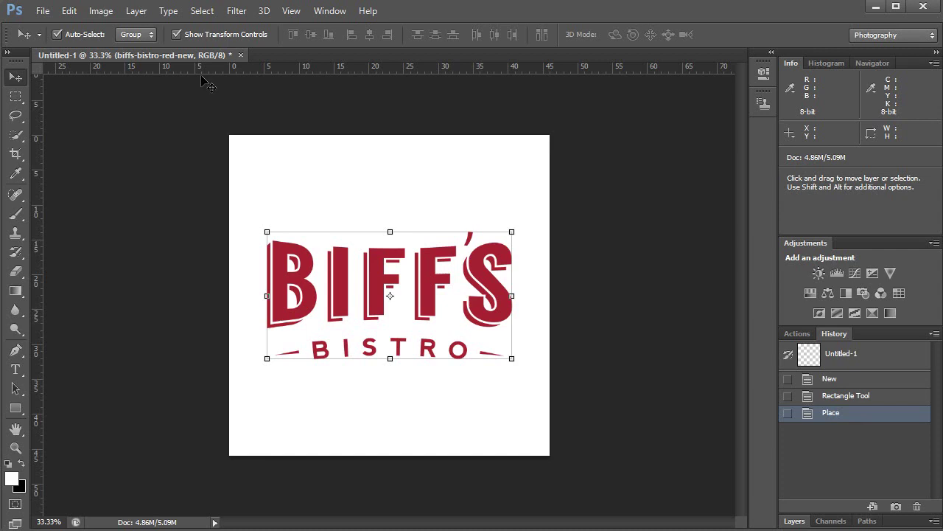
Add a vertical guide near 400 px and switch the ruler units to Pixels in Preferences.
{"action": "left_click_drag", "start_coordinate": [40, 123], "coordinate": [338, 154]}
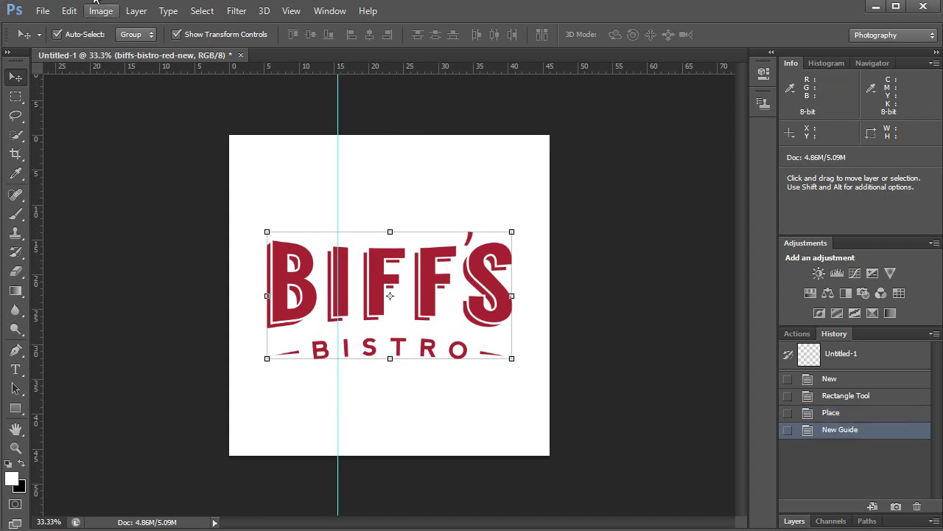
{"action": "left_click", "coordinate": [69, 10]}
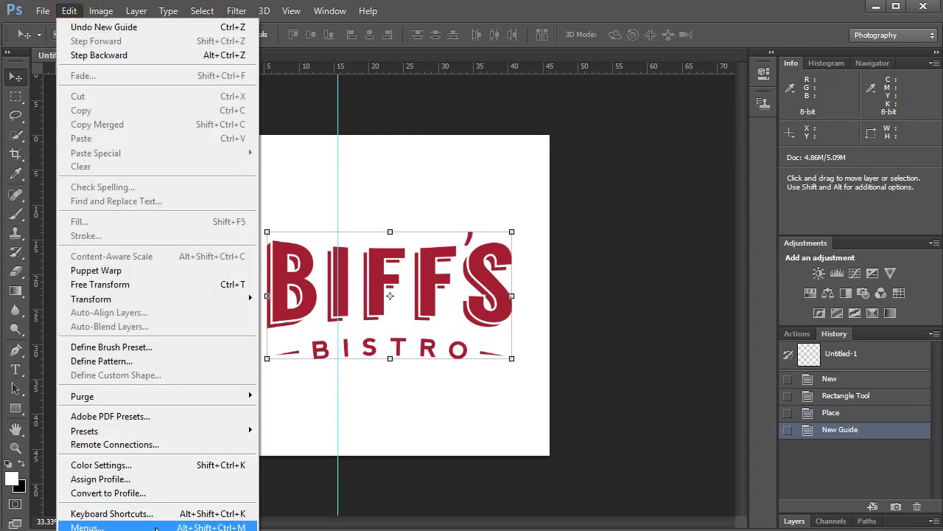
{"action": "key", "text": "ctrl+k"}
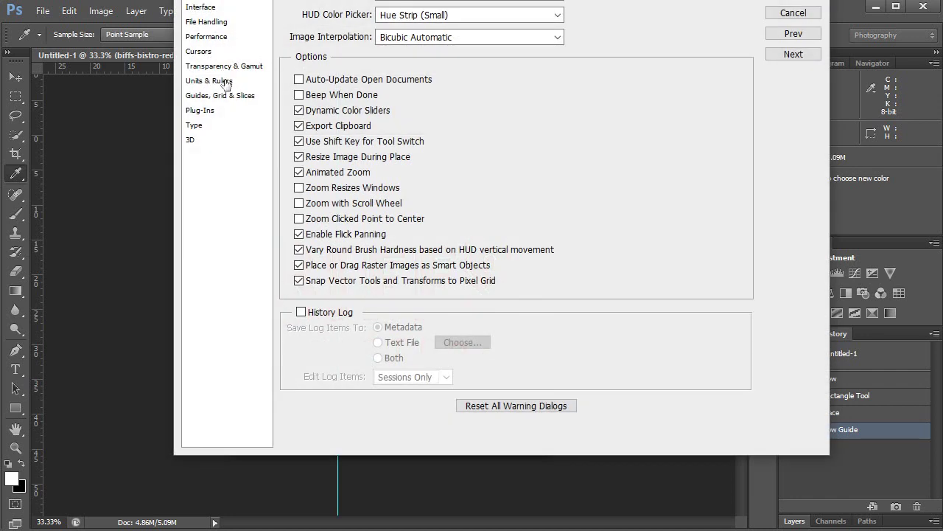
{"action": "left_click", "coordinate": [226, 83]}
{"action": "left_click", "coordinate": [457, 78]}
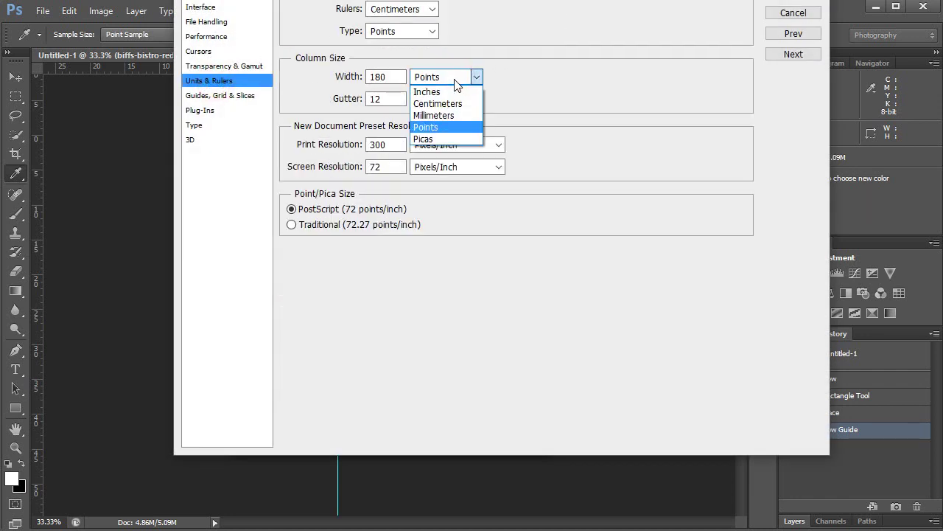
{"action": "left_click", "coordinate": [428, 9]}
{"action": "left_click", "coordinate": [428, 9]}
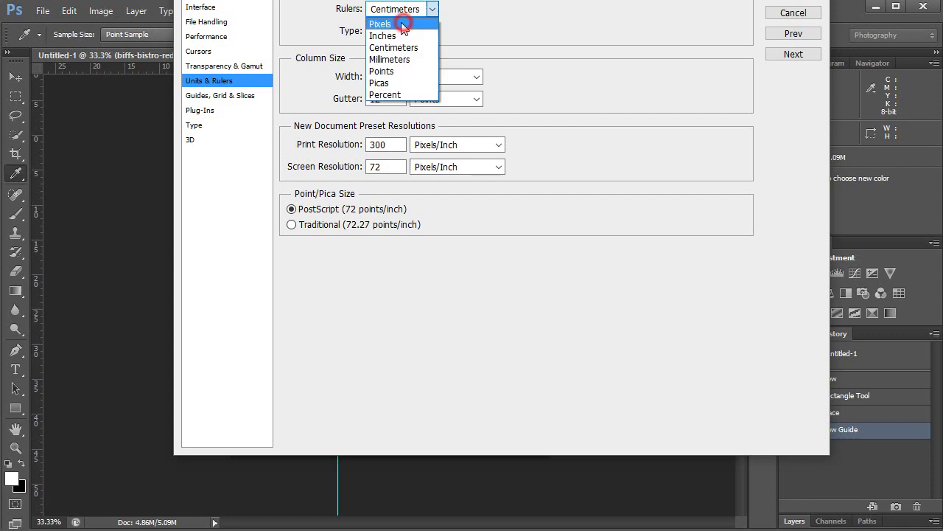
{"action": "left_click", "coordinate": [432, 23]}
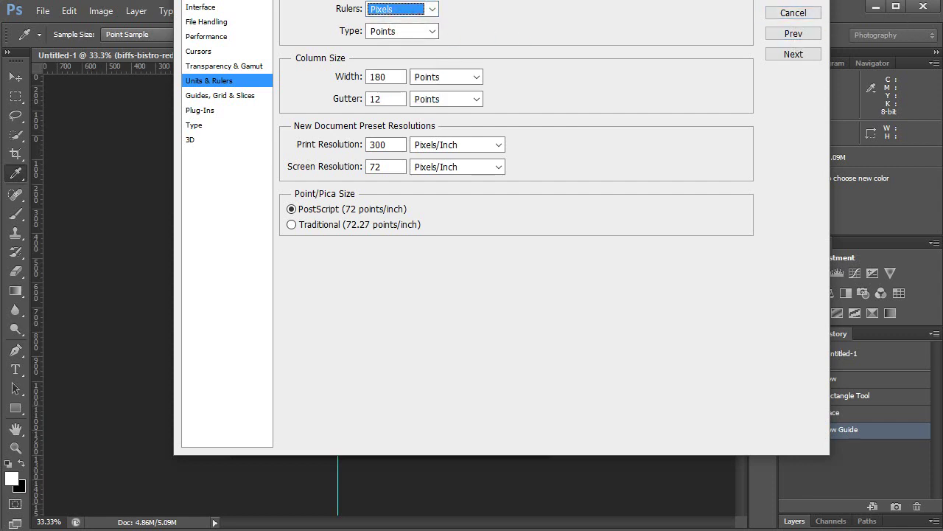
{"action": "left_click_drag", "start_coordinate": [744, 6], "coordinate": [739, 32]}
{"action": "left_click", "coordinate": [765, 48]}
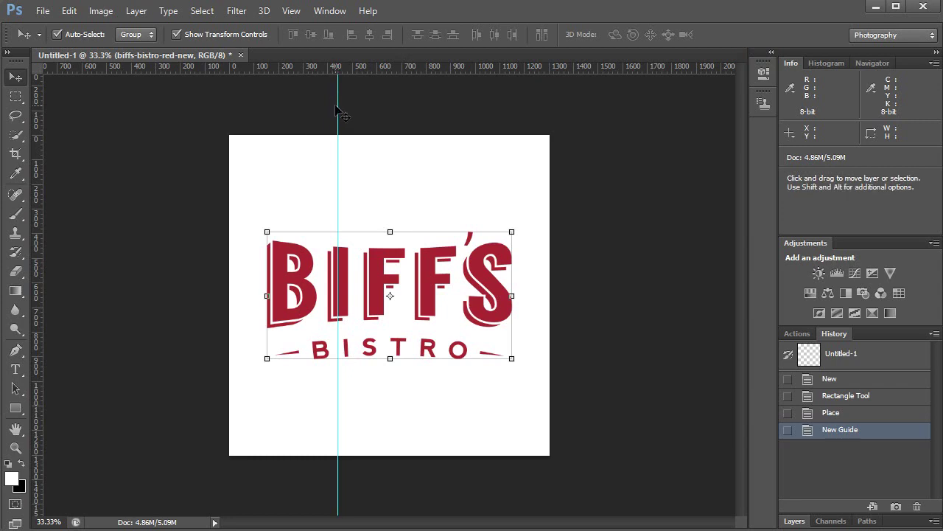
Position two vertical and two horizontal guides at roughly 435 and 870 px.
{"action": "left_click_drag", "start_coordinate": [337, 104], "coordinate": [313, 106]}
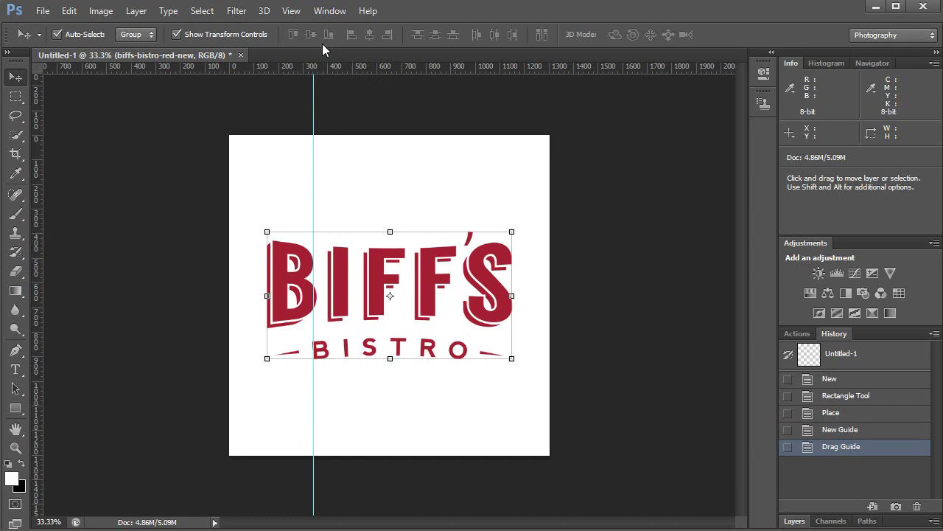
{"action": "left_click_drag", "start_coordinate": [298, 141], "coordinate": [274, 219]}
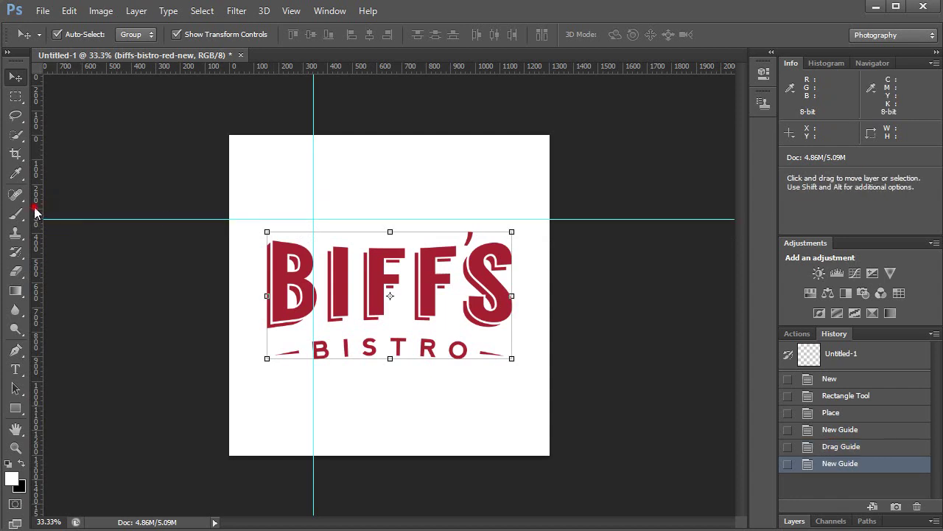
{"action": "left_click_drag", "start_coordinate": [36, 214], "coordinate": [437, 181]}
{"action": "left_click_drag", "start_coordinate": [314, 110], "coordinate": [337, 109]}
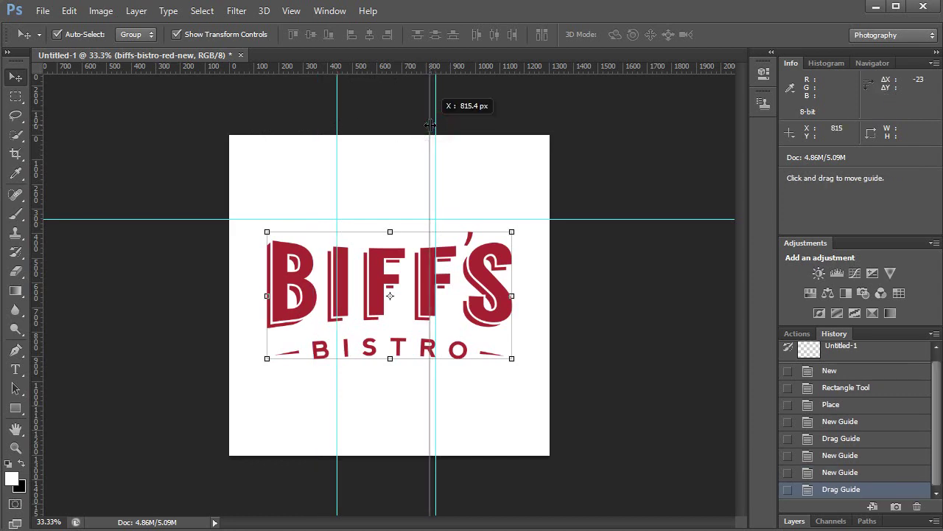
{"action": "mouse_move", "coordinate": [431, 125]}
{"action": "left_mouse_down"}
{"action": "mouse_move", "coordinate": [451, 121]}
{"action": "mouse_move", "coordinate": [443, 125]}
{"action": "left_mouse_up"}
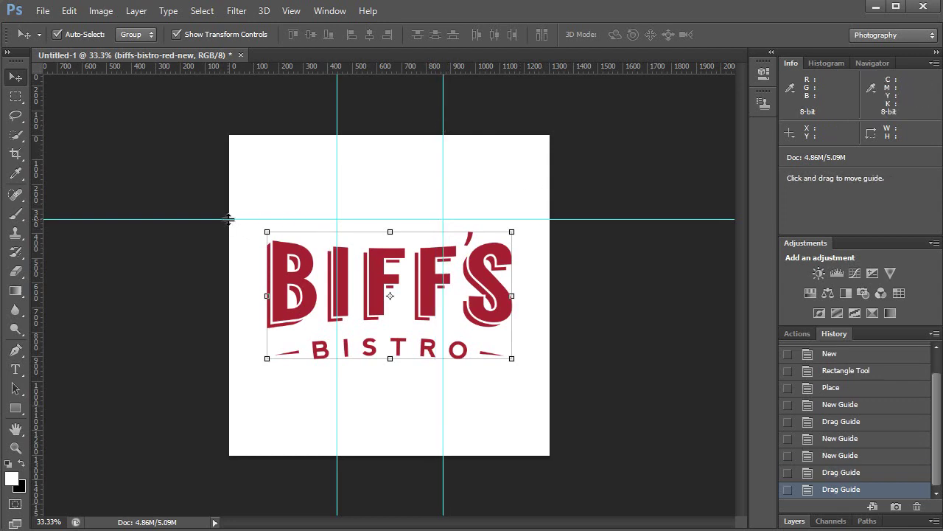
{"action": "left_click_drag", "start_coordinate": [229, 219], "coordinate": [216, 242]}
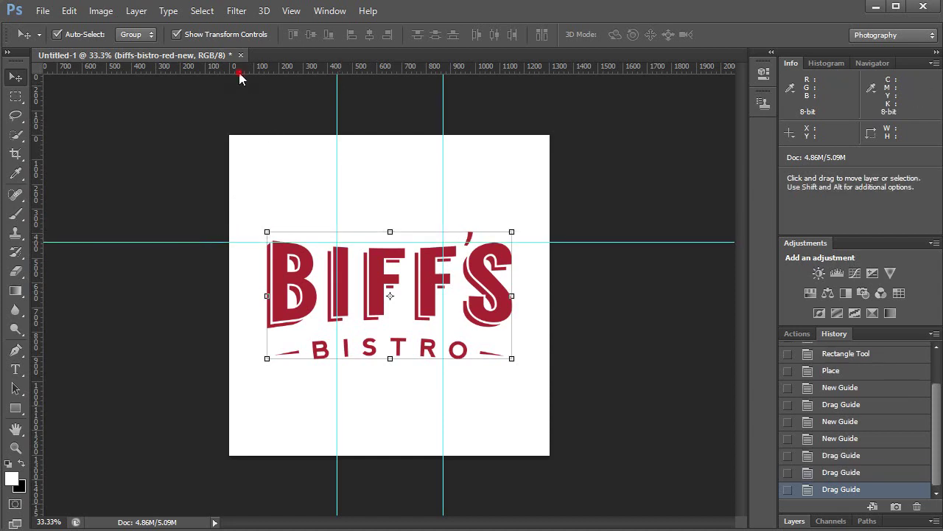
{"action": "left_click_drag", "start_coordinate": [240, 77], "coordinate": [244, 349]}
Free Transform the Biff's Bistro logo down to about 43% and commit it.
{"action": "key", "text": "ctrl+t"}
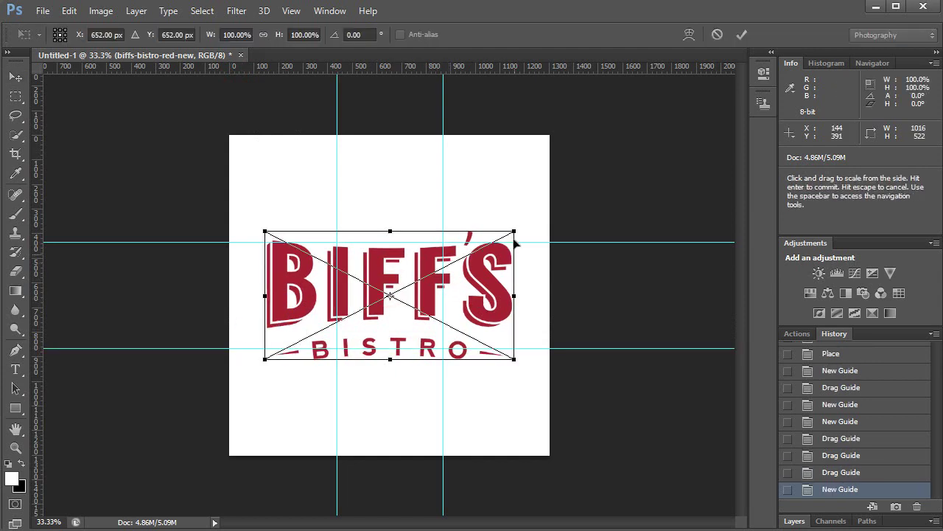
{"action": "left_click_drag", "start_coordinate": [513, 232], "coordinate": [438, 251]}
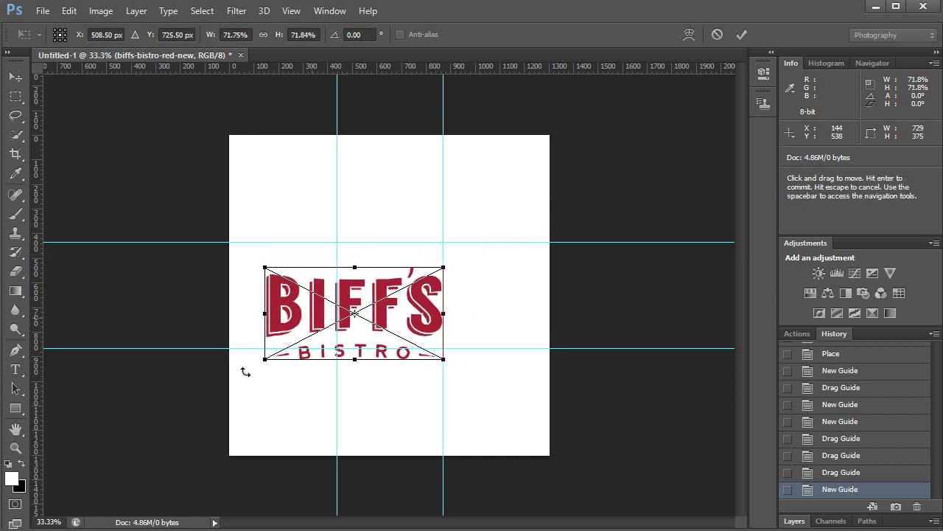
{"action": "left_click_drag", "start_coordinate": [264, 359], "coordinate": [329, 308]}
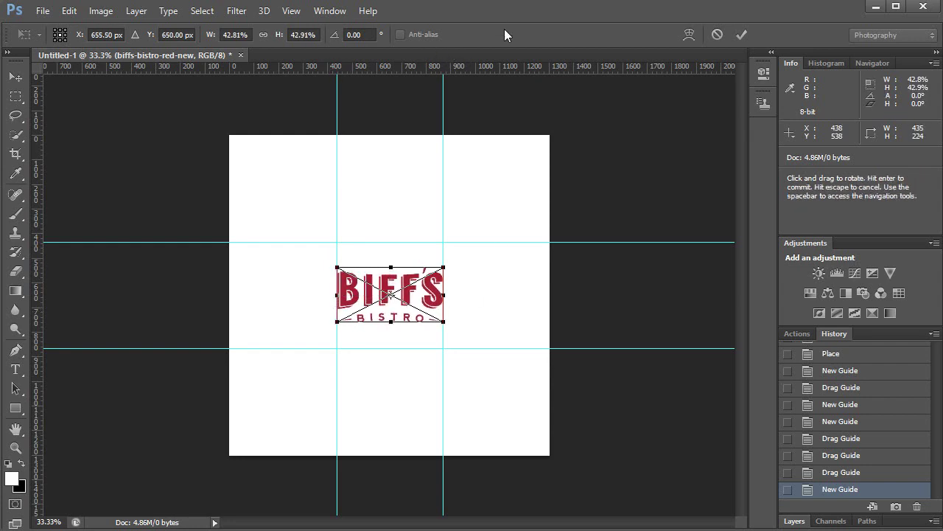
{"action": "left_click", "coordinate": [740, 34]}
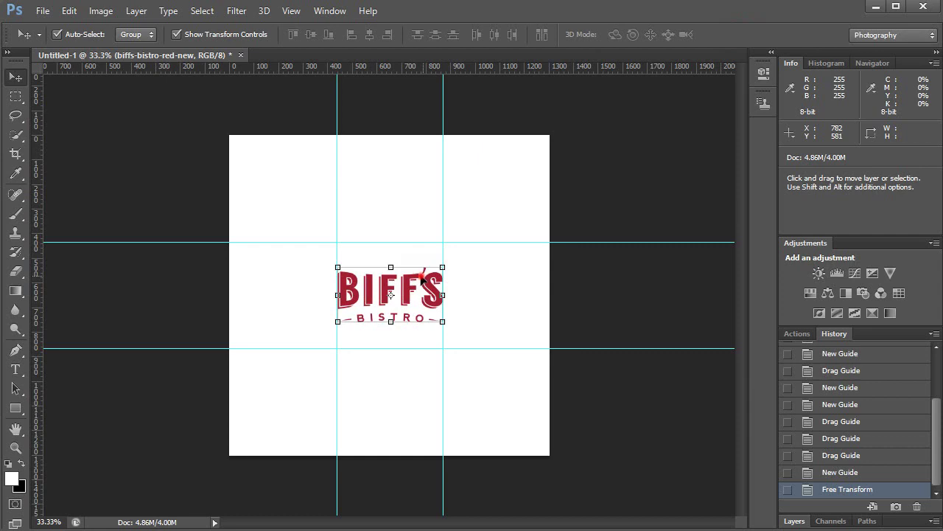
Resize the white Rectangle 1 layer to exactly 1304 × 1304 px to match the canvas.
{"action": "left_click", "coordinate": [419, 278]}
{"action": "left_click", "coordinate": [797, 334]}
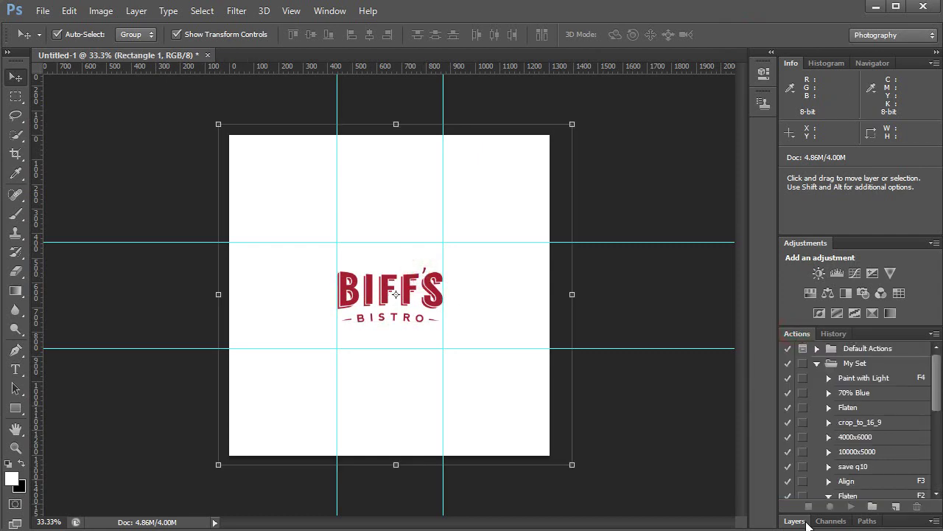
{"action": "left_click", "coordinate": [795, 521]}
{"action": "left_click", "coordinate": [857, 435]}
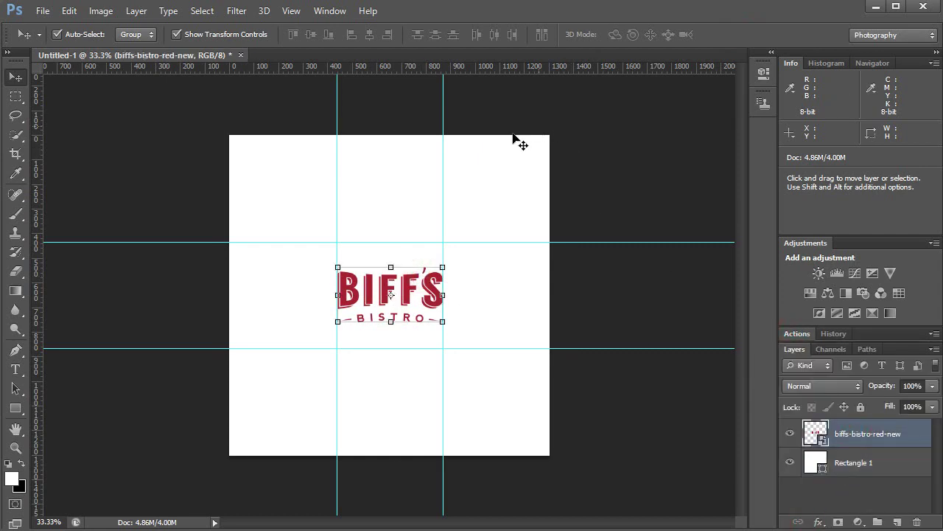
{"action": "left_click", "coordinate": [508, 160]}
{"action": "left_click_drag", "start_coordinate": [572, 123], "coordinate": [549, 135]}
{"action": "left_click_drag", "start_coordinate": [219, 469], "coordinate": [229, 455]}
{"action": "left_click", "coordinate": [855, 436]}
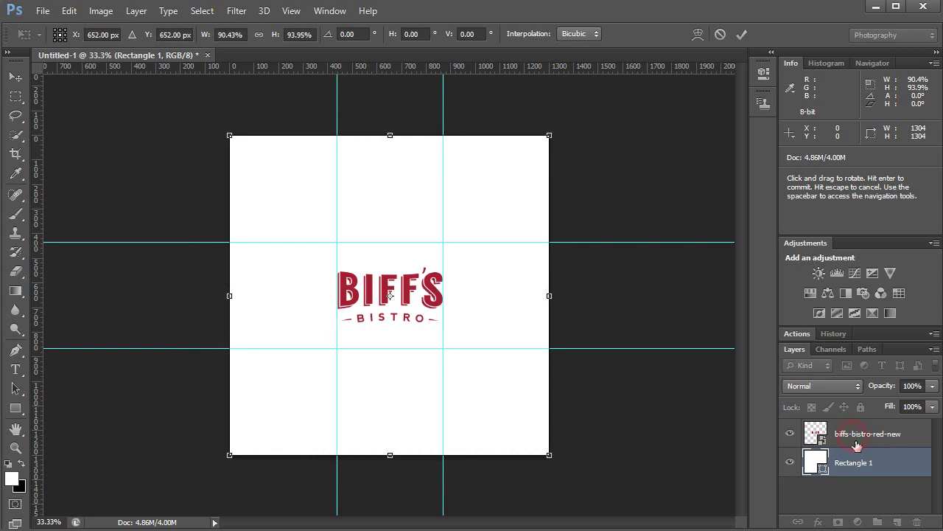
{"action": "left_click", "coordinate": [741, 34]}
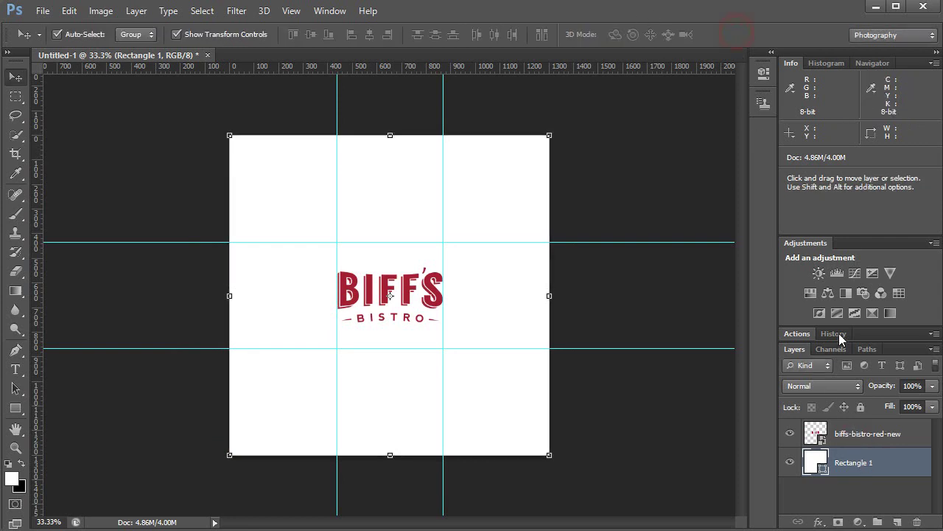
Select the logo and rectangle layers and align their horizontal centres.
{"action": "left_click", "coordinate": [846, 440], "text": "shift"}
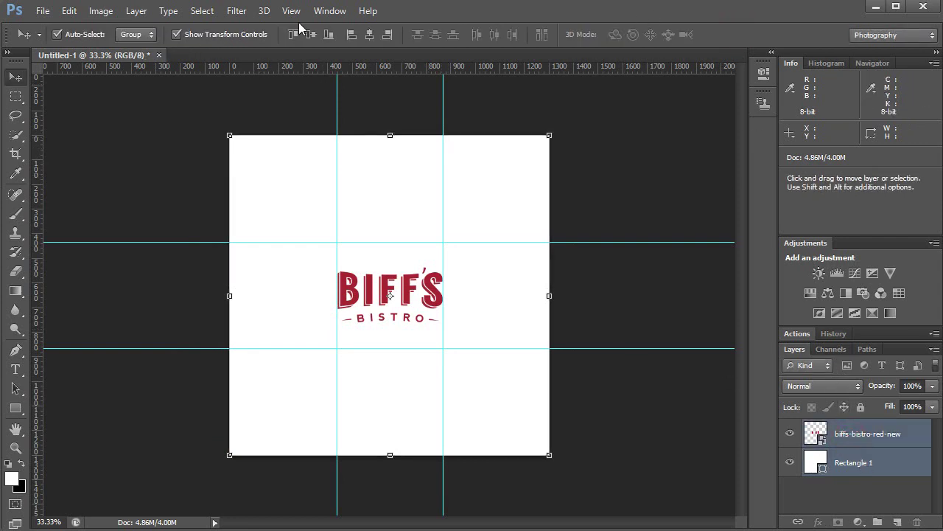
{"action": "left_click", "coordinate": [356, 33]}
{"action": "left_click", "coordinate": [307, 36]}
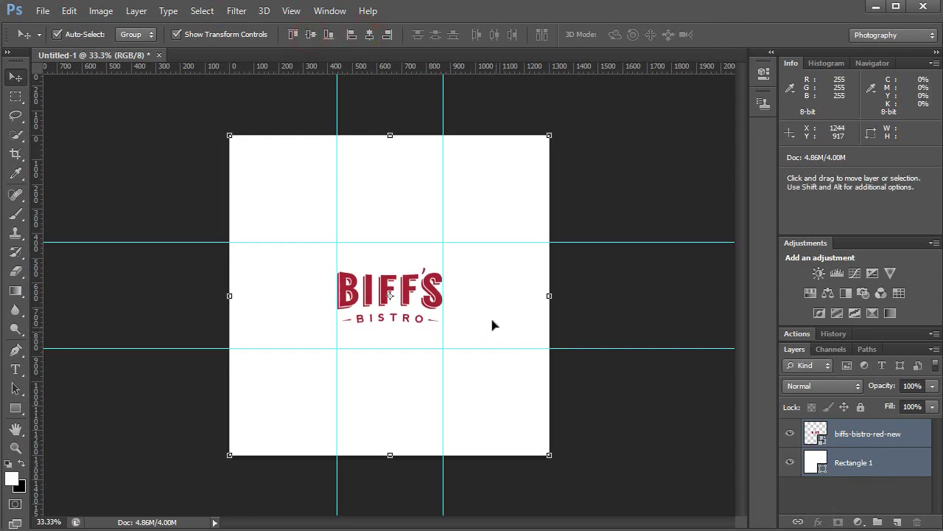
Start a Save As in JPEG format and rename the file from Untitled-1 to biff.
{"action": "left_click", "coordinate": [43, 11]}
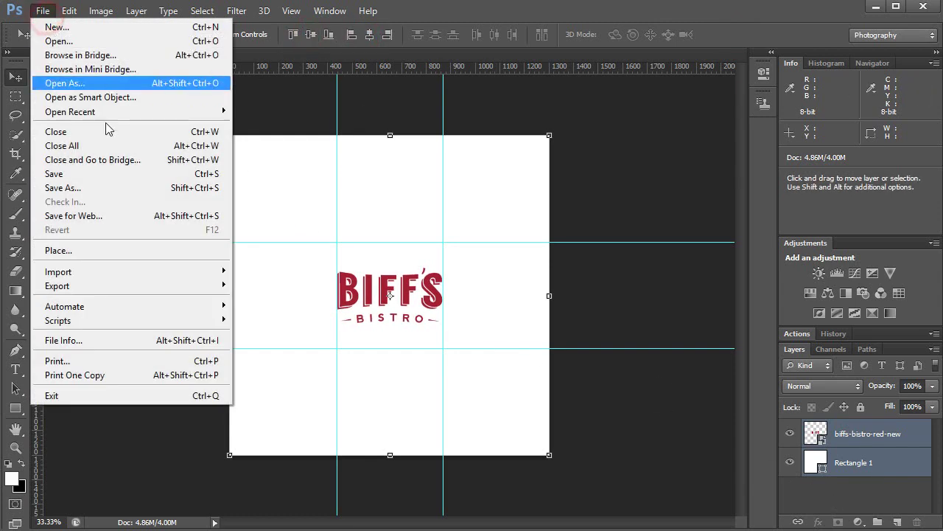
{"action": "left_click", "coordinate": [65, 188]}
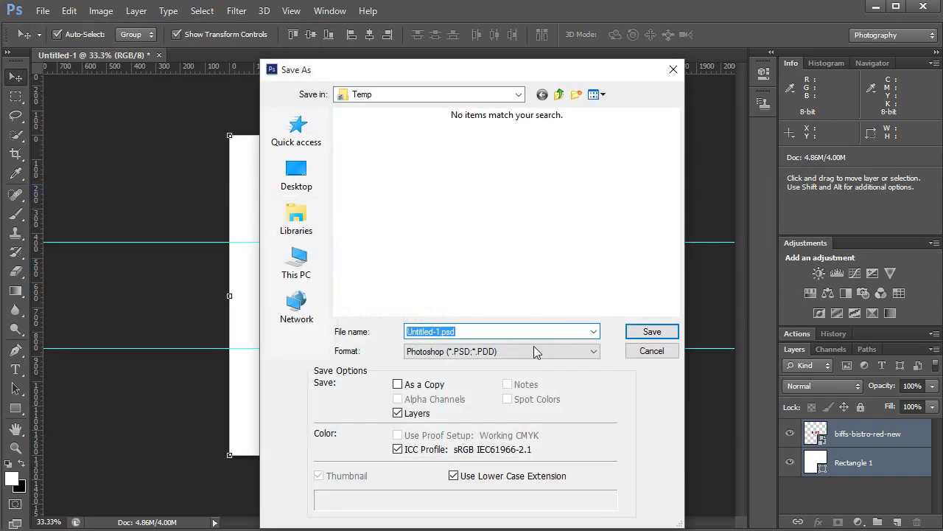
{"action": "left_click", "coordinate": [516, 354]}
{"action": "left_click", "coordinate": [494, 447]}
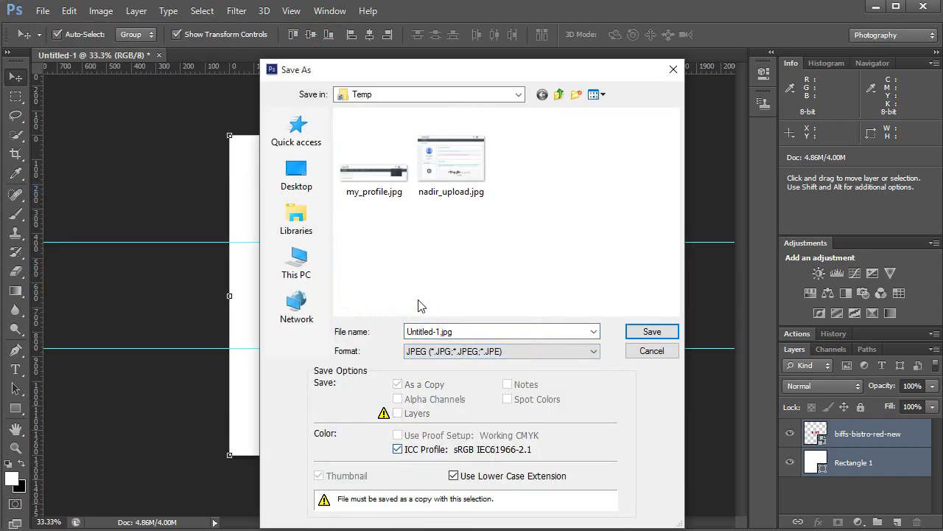
{"action": "left_click", "coordinate": [469, 331]}
{"action": "left_click_drag", "start_coordinate": [439, 331], "coordinate": [356, 329]}
{"action": "key", "text": "BackSpace"}
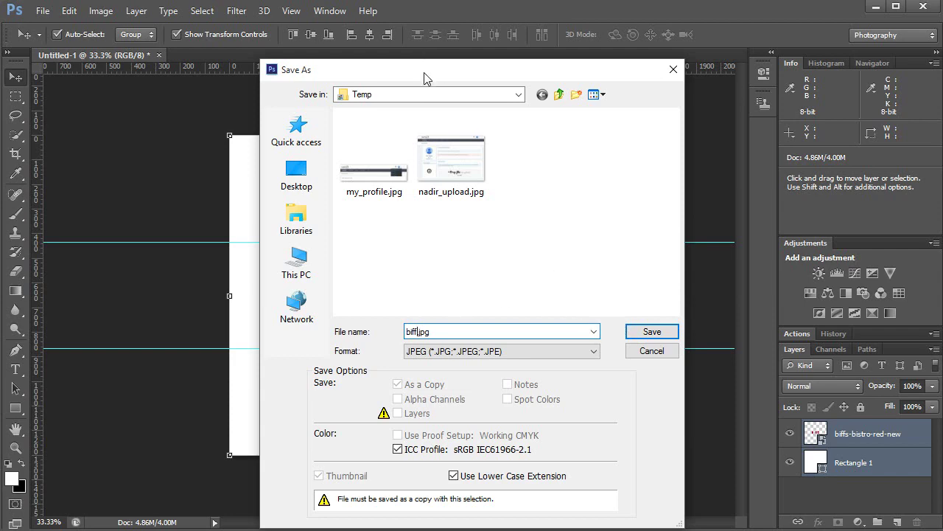
{"action": "type", "text": "biff"}
Save biff.jpg to the Temp folder at Maximum JPEG quality.
{"action": "left_click", "coordinate": [423, 90]}
{"action": "left_click", "coordinate": [422, 91]}
{"action": "left_click", "coordinate": [422, 91]}
{"action": "left_click", "coordinate": [422, 90]}
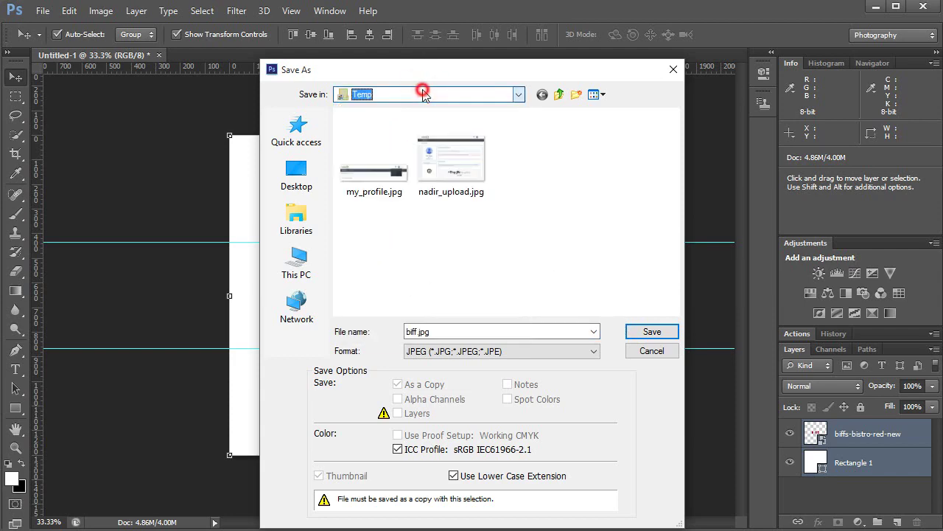
{"action": "left_click", "coordinate": [652, 331]}
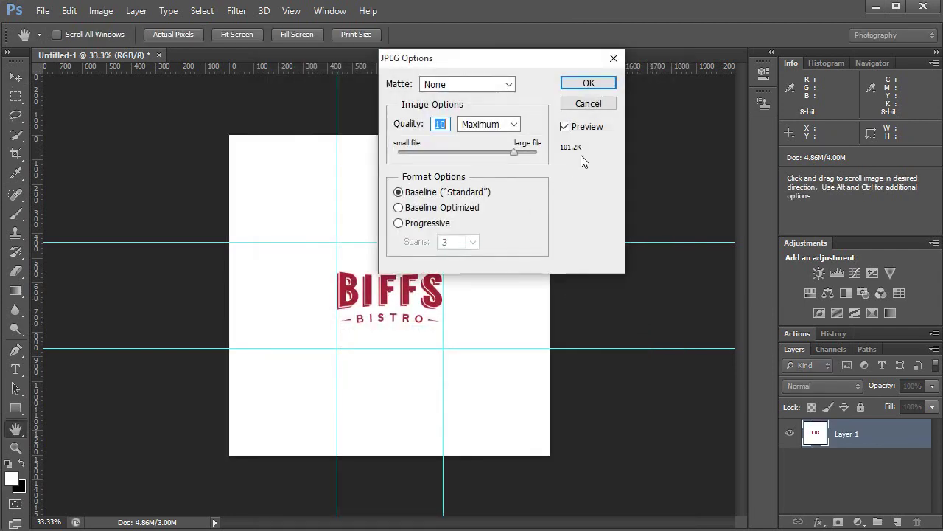
{"action": "left_click", "coordinate": [535, 152]}
{"action": "left_click", "coordinate": [578, 83]}
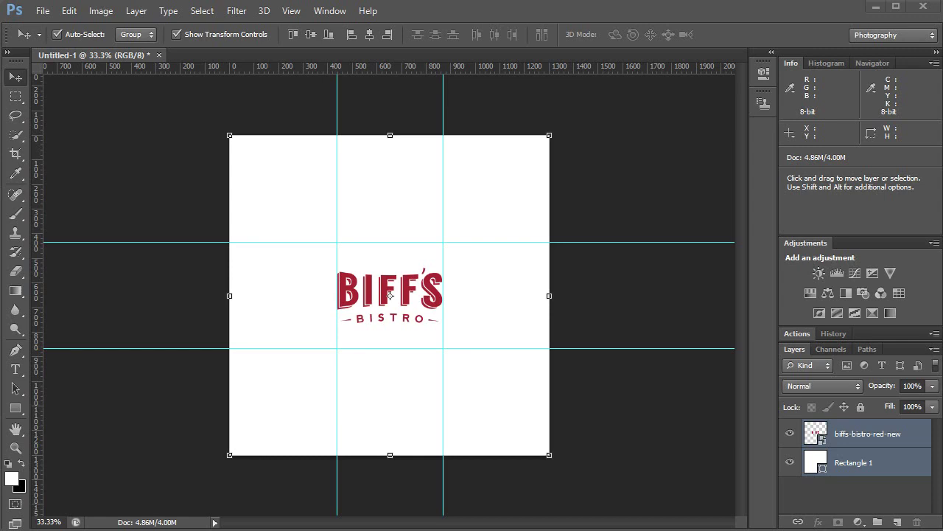
Drop biff.jpg onto the GoThru 360 Video page's custom video slide zone.
{"action": "key", "text": "alt+Tab"}
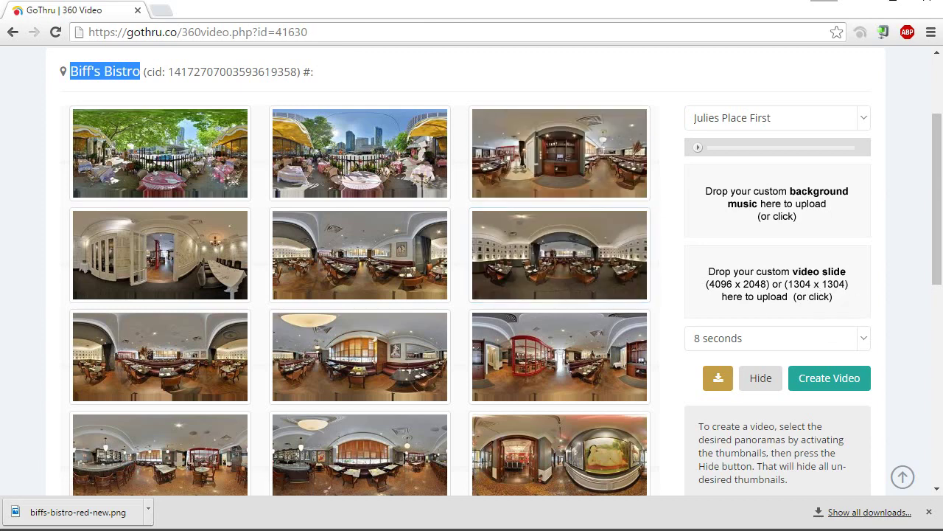
{"action": "left_click_drag", "start_coordinate": [78, 512], "coordinate": [745, 281]}
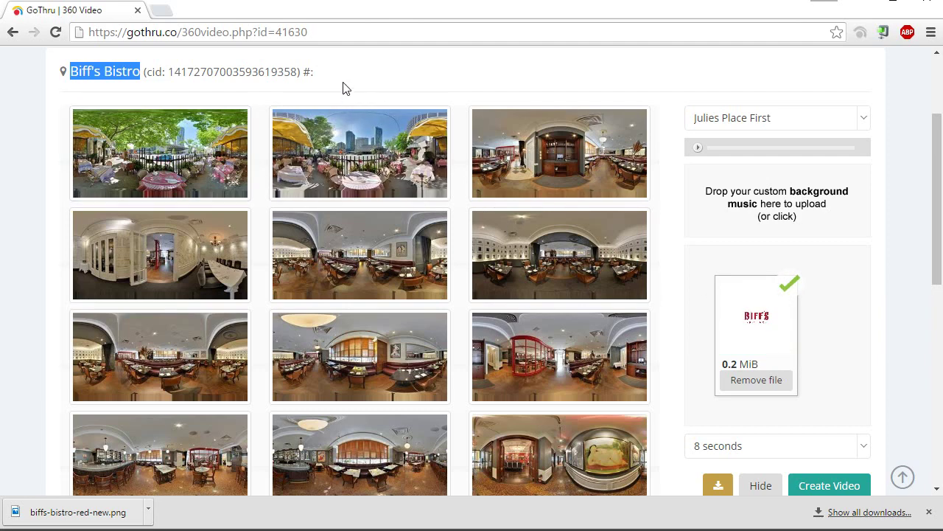
Reload the 360 video page and drag the new BIFFS panorama thumbnail into the first slot.
{"action": "key", "text": "F5"}
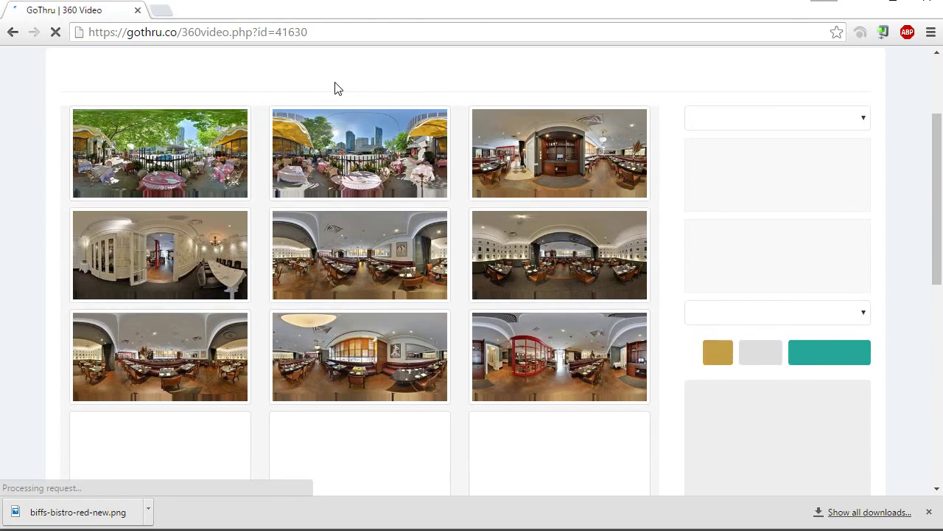
{"action": "scroll", "coordinate": [48, 315], "scroll_direction": "down", "scroll_amount": 7}
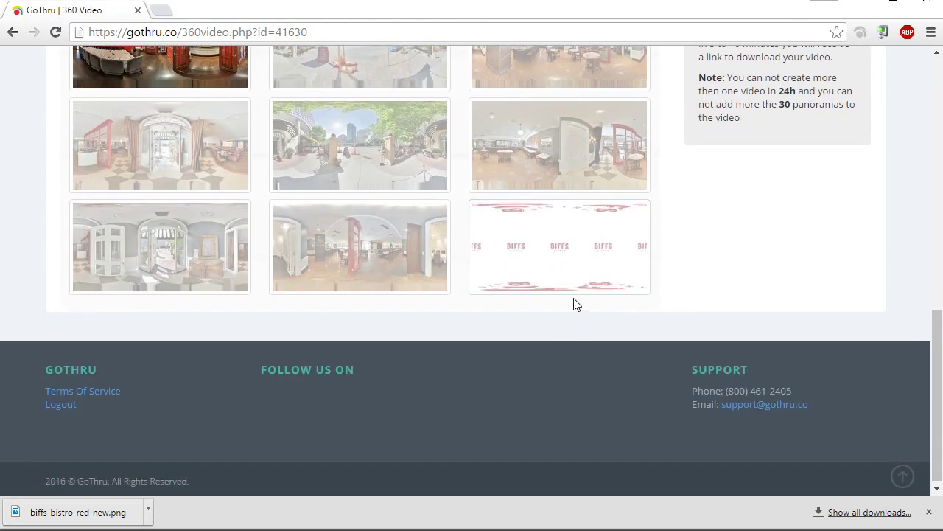
{"action": "scroll", "coordinate": [597, 435], "scroll_direction": "up", "scroll_amount": 3}
{"action": "left_click_drag", "start_coordinate": [600, 435], "coordinate": [158, 130]}
{"action": "scroll", "coordinate": [31, 165], "scroll_direction": "up", "scroll_amount": 4}
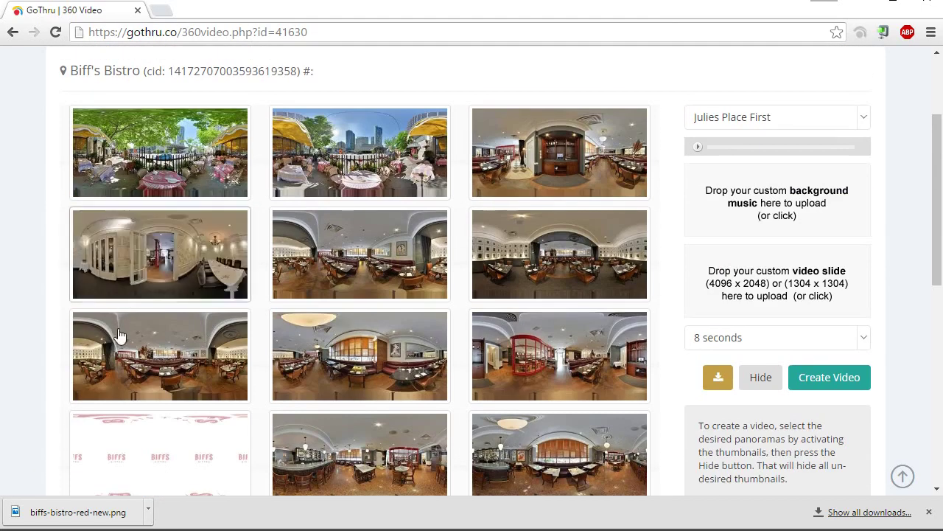
{"action": "left_click_drag", "start_coordinate": [168, 446], "coordinate": [62, 151]}
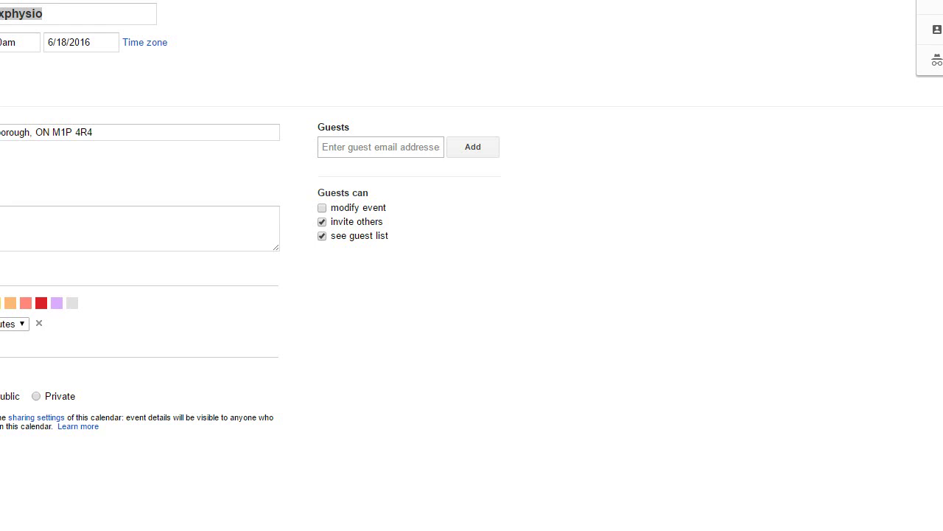
{"action": "left_click", "coordinate": [932, 30]}
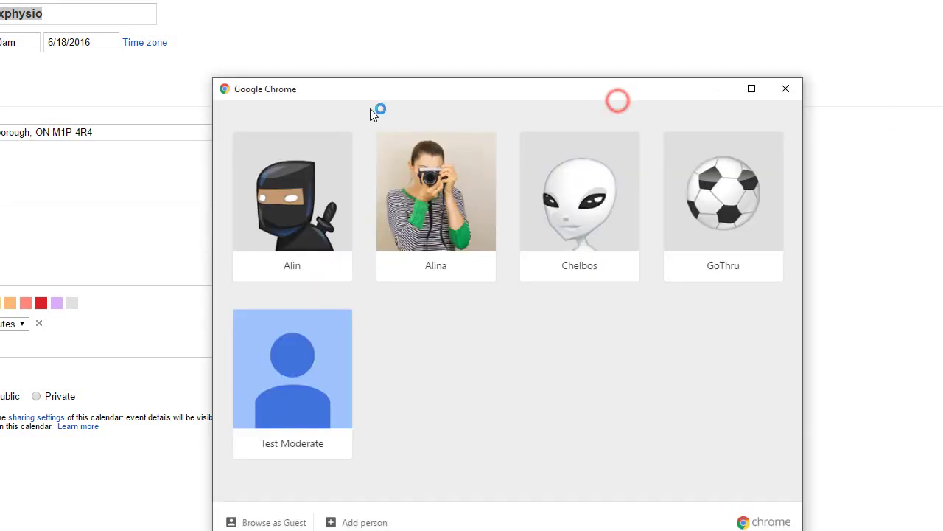
{"action": "left_click_drag", "start_coordinate": [318, 101], "coordinate": [0, 74]}
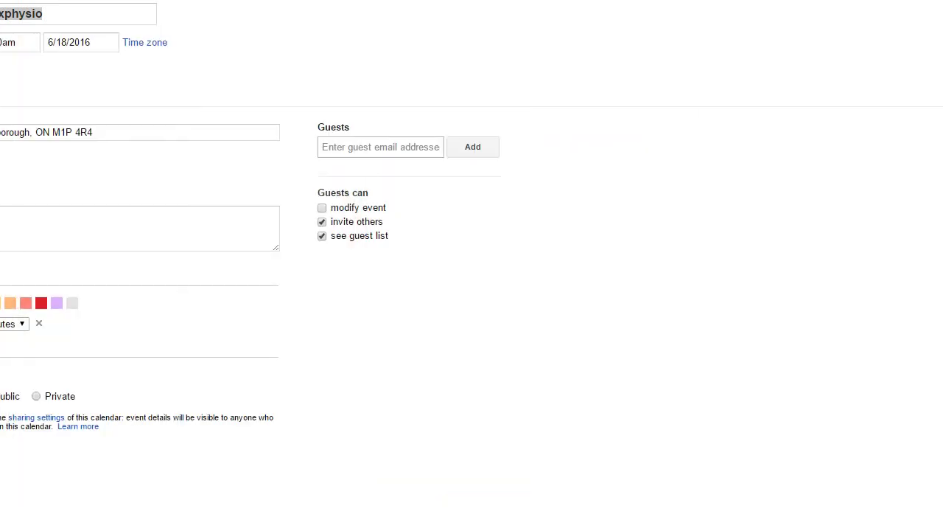